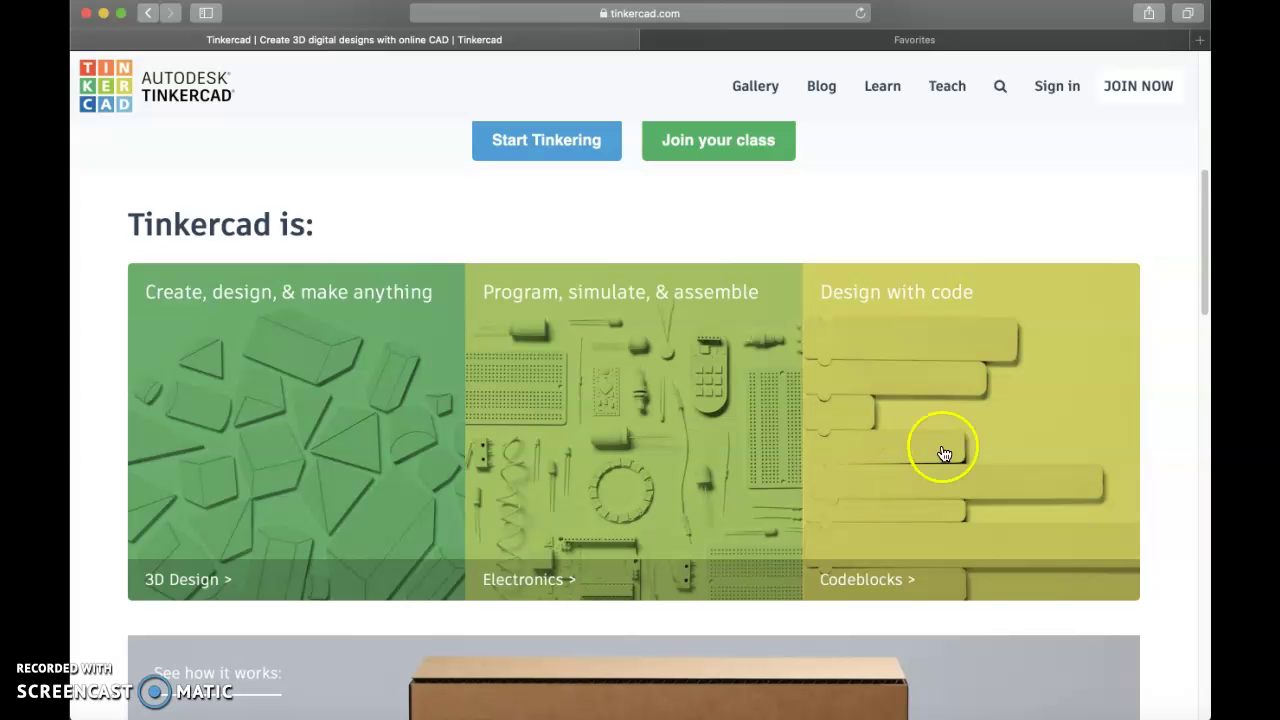
From the Tinkercad home page, start an email sign-in using the saved account email.
{"action": "left_click_drag", "start_coordinate": [1206, 232], "coordinate": [1157, 452]}
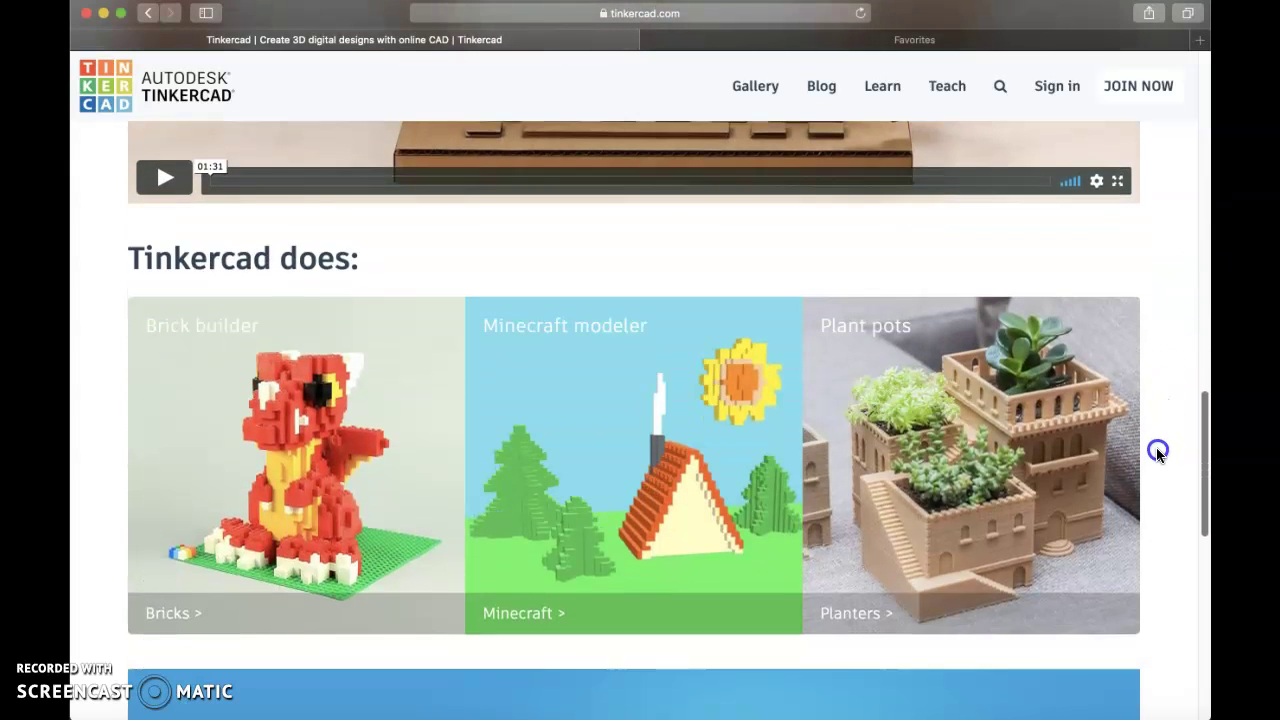
{"action": "scroll", "coordinate": [1157, 452], "scroll_direction": "down", "scroll_amount": 1}
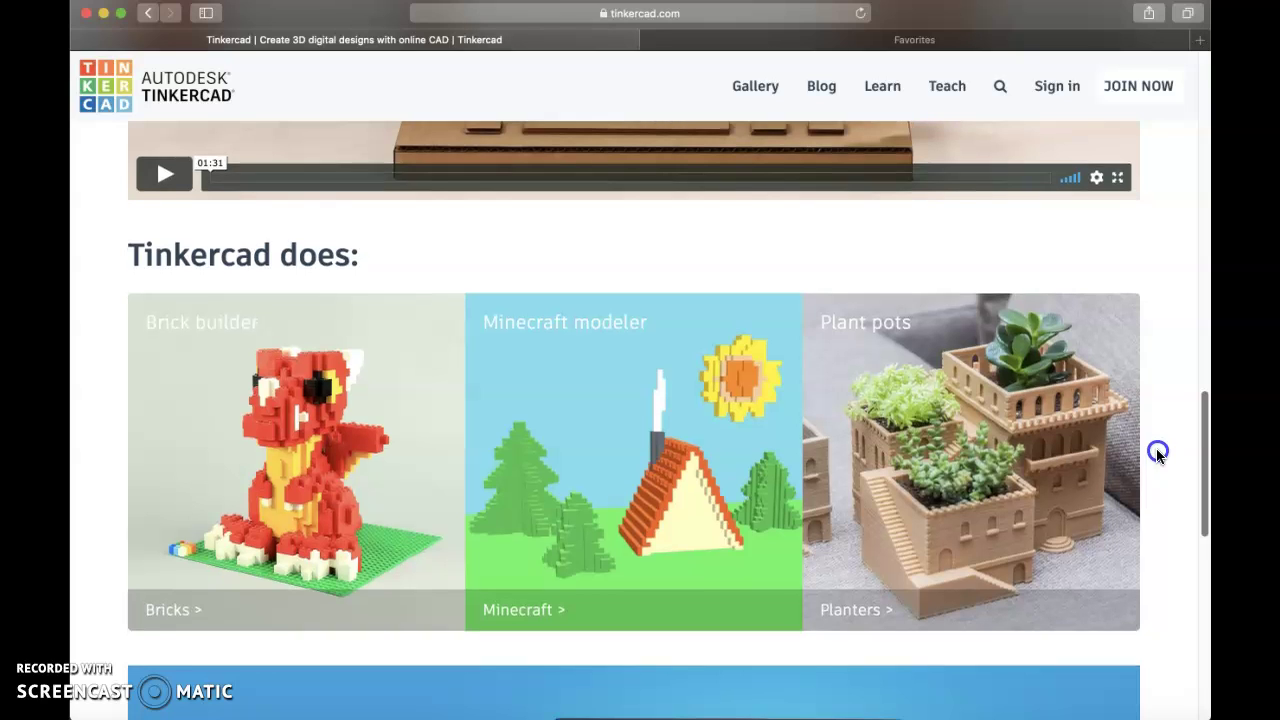
{"action": "scroll", "coordinate": [1157, 452], "scroll_direction": "down", "scroll_amount": 1}
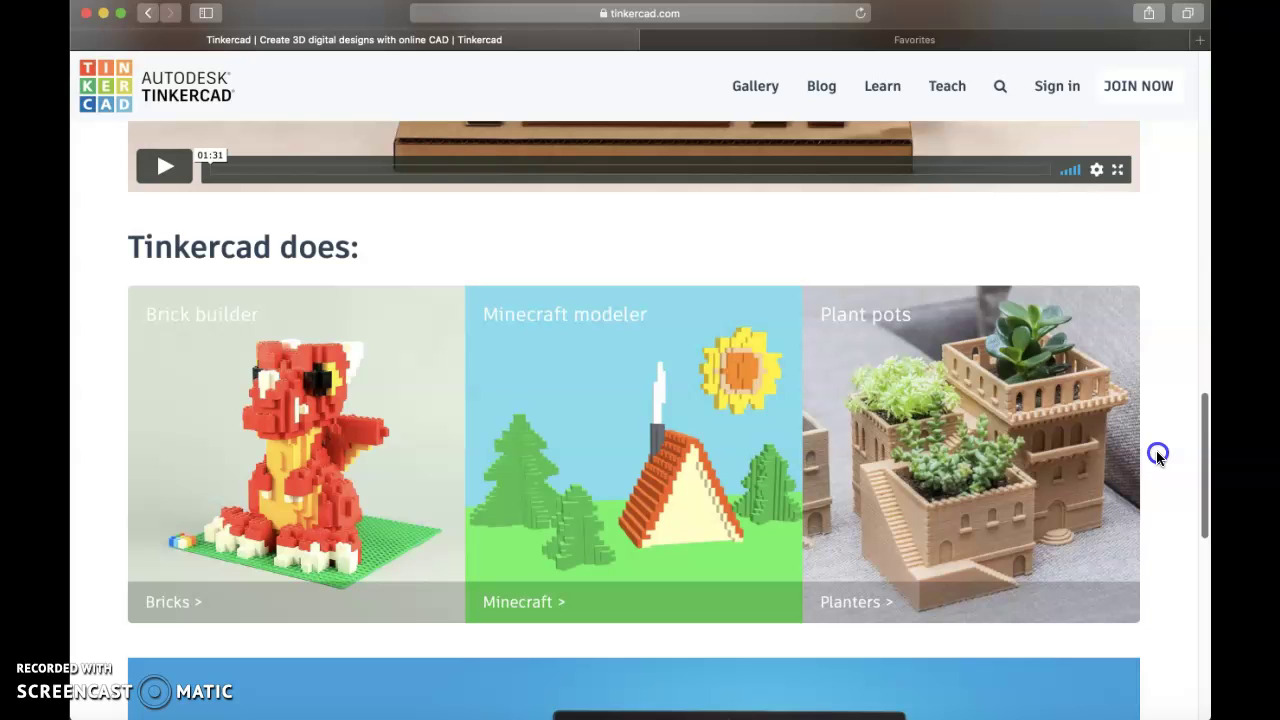
{"action": "scroll", "coordinate": [1157, 455], "scroll_direction": "down", "scroll_amount": 1}
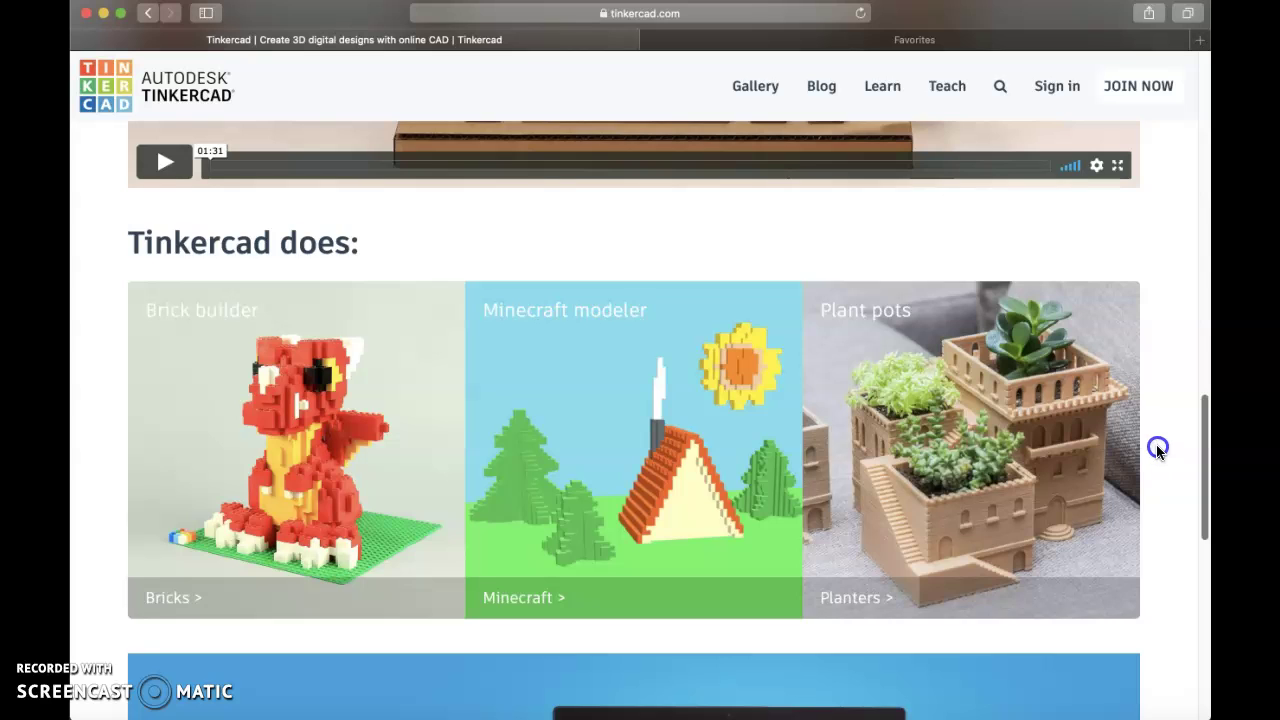
{"action": "scroll", "coordinate": [1156, 444], "scroll_direction": "up", "scroll_amount": 10}
{"action": "scroll", "coordinate": [1168, 266], "scroll_direction": "up", "scroll_amount": 5}
{"action": "left_click", "coordinate": [1057, 86]}
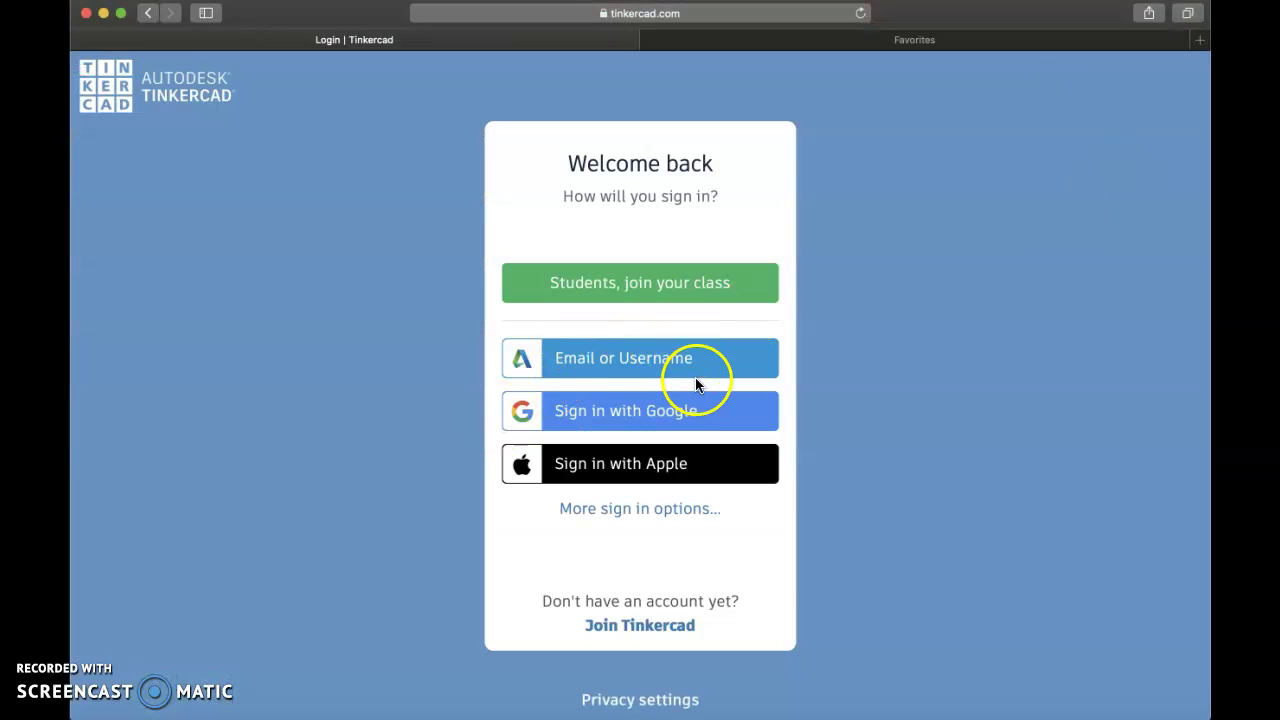
{"action": "left_click", "coordinate": [694, 366]}
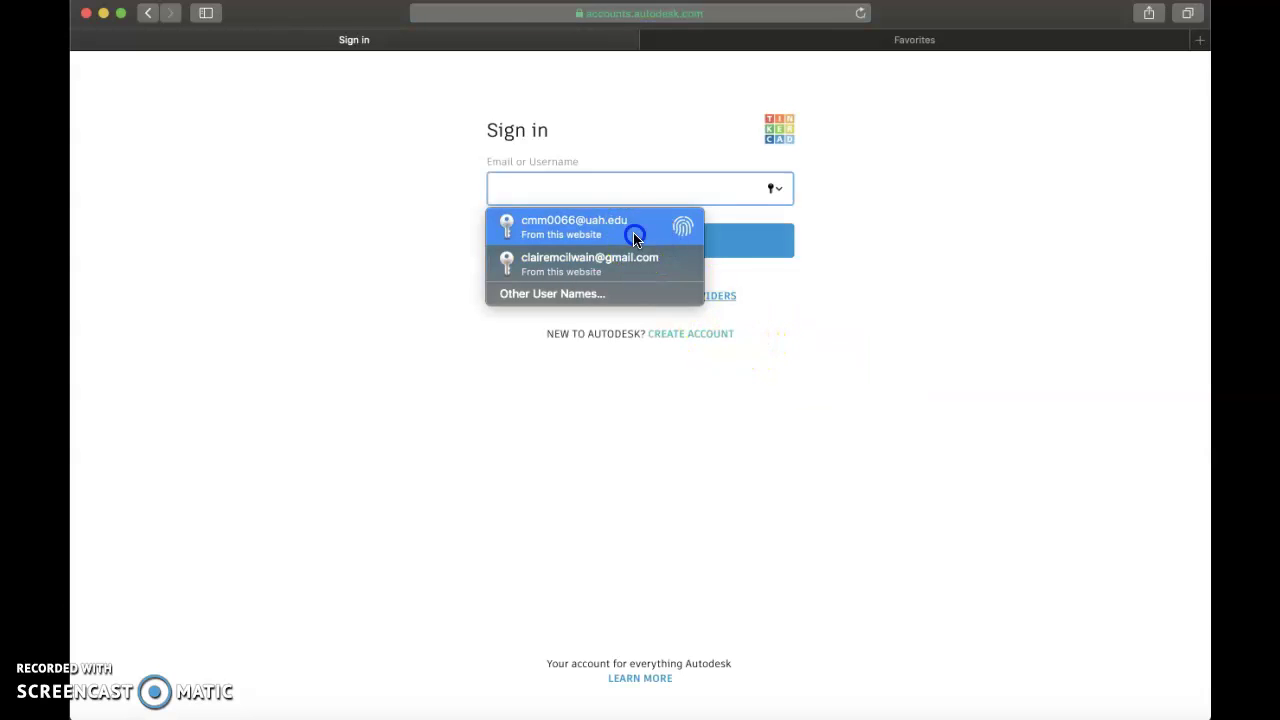
{"action": "left_click", "coordinate": [634, 232]}
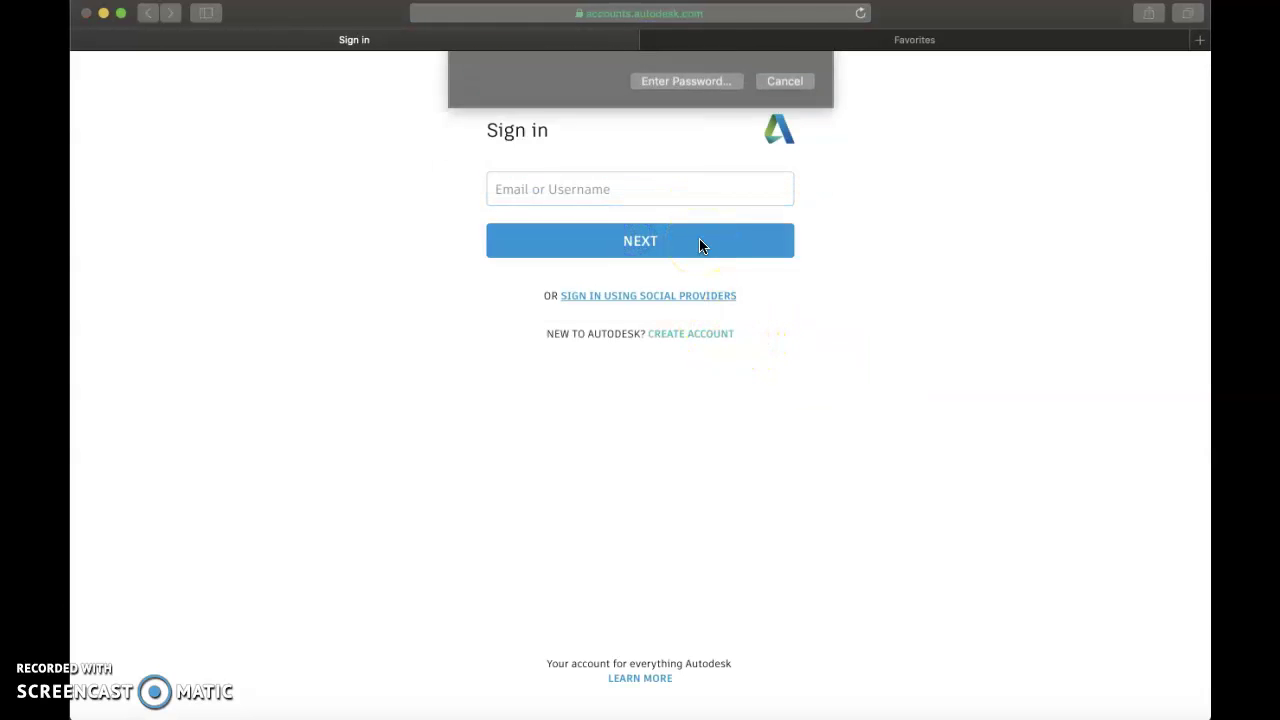
{"action": "left_click", "coordinate": [736, 248]}
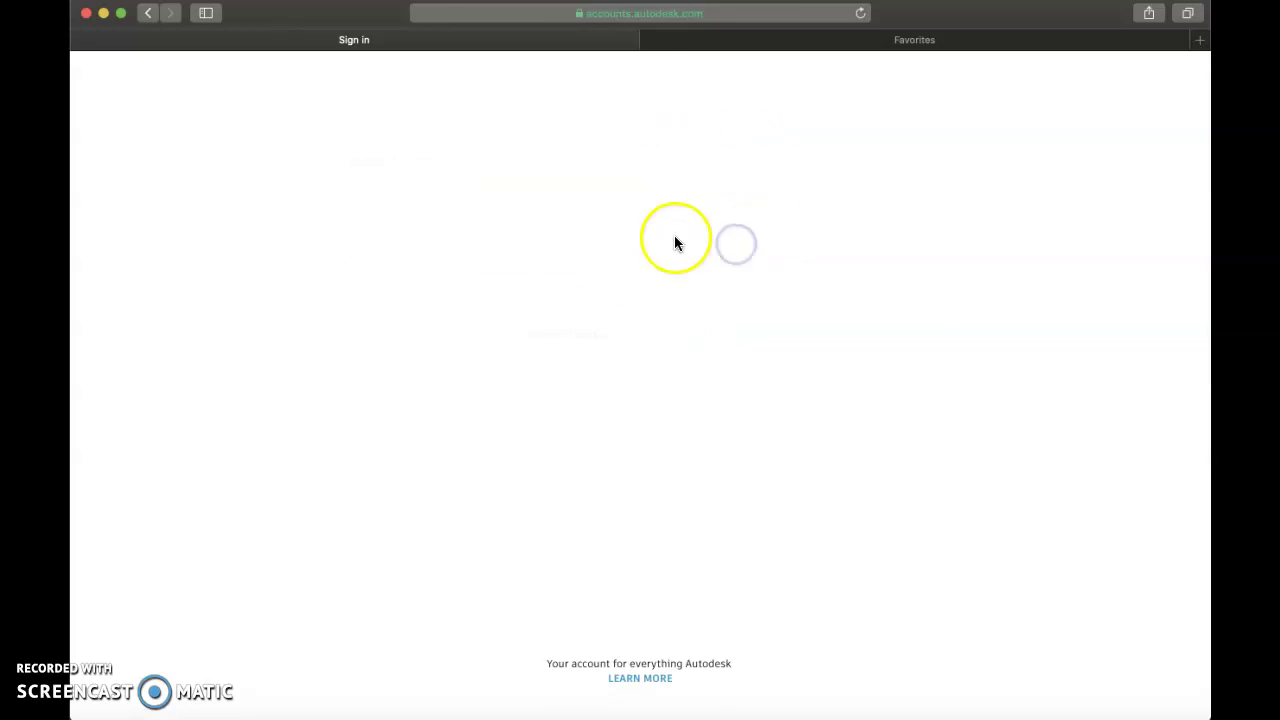
Enter the account password and complete the sign-in.
{"action": "left_click", "coordinate": [623, 266]}
{"action": "type", "text": "********"}
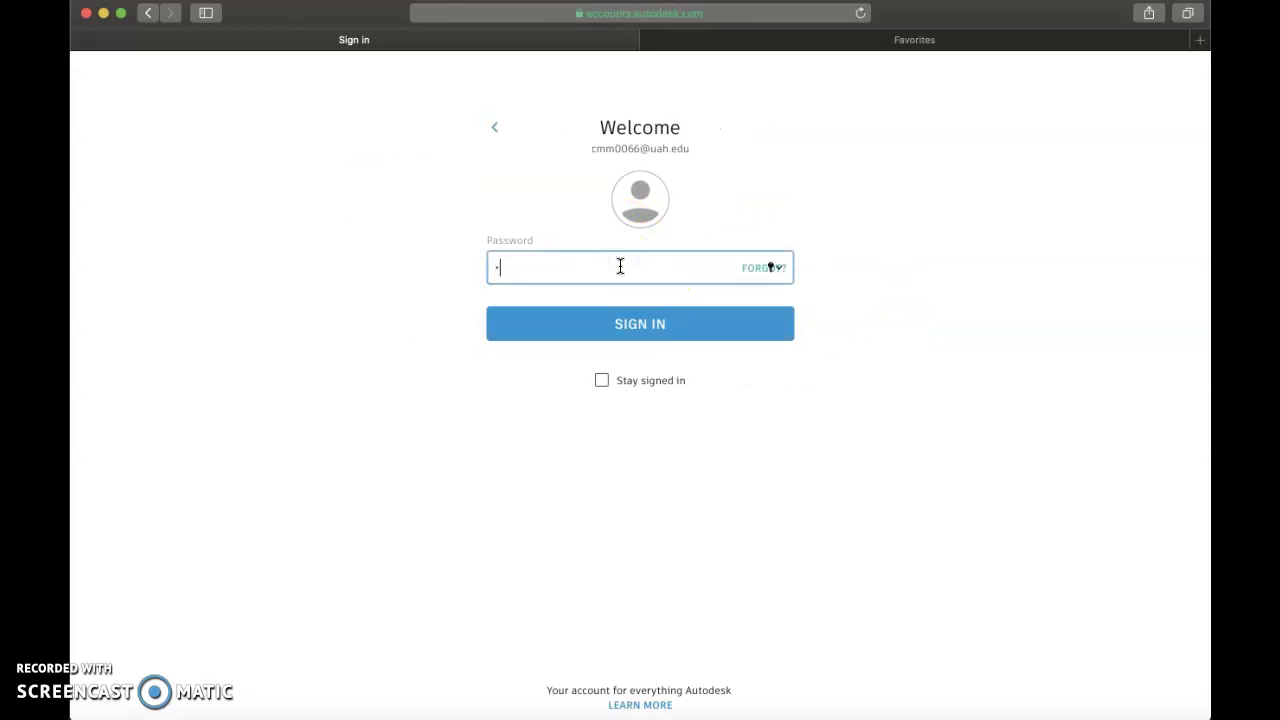
{"action": "left_click", "coordinate": [664, 322]}
{"action": "left_click", "coordinate": [667, 316]}
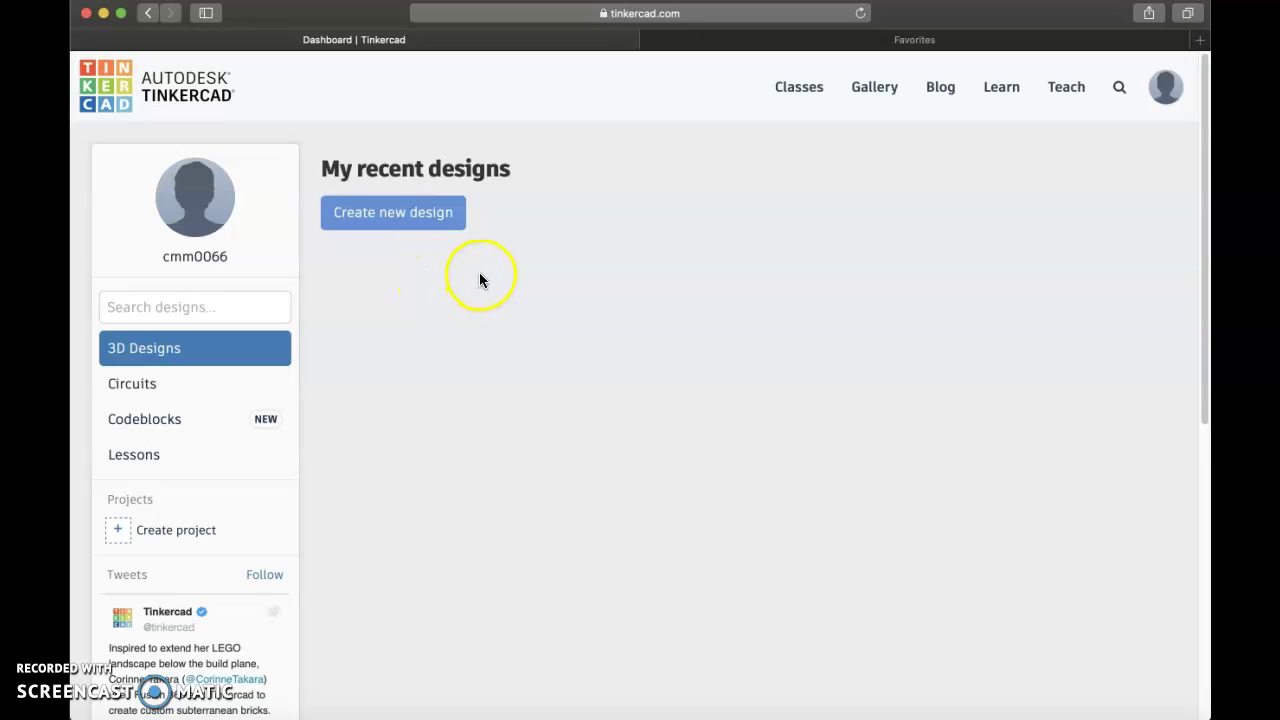
From Classes, create 'Technology in Education' with grade College and subject General Education.
{"action": "left_click", "coordinate": [809, 100]}
{"action": "left_click", "coordinate": [251, 222]}
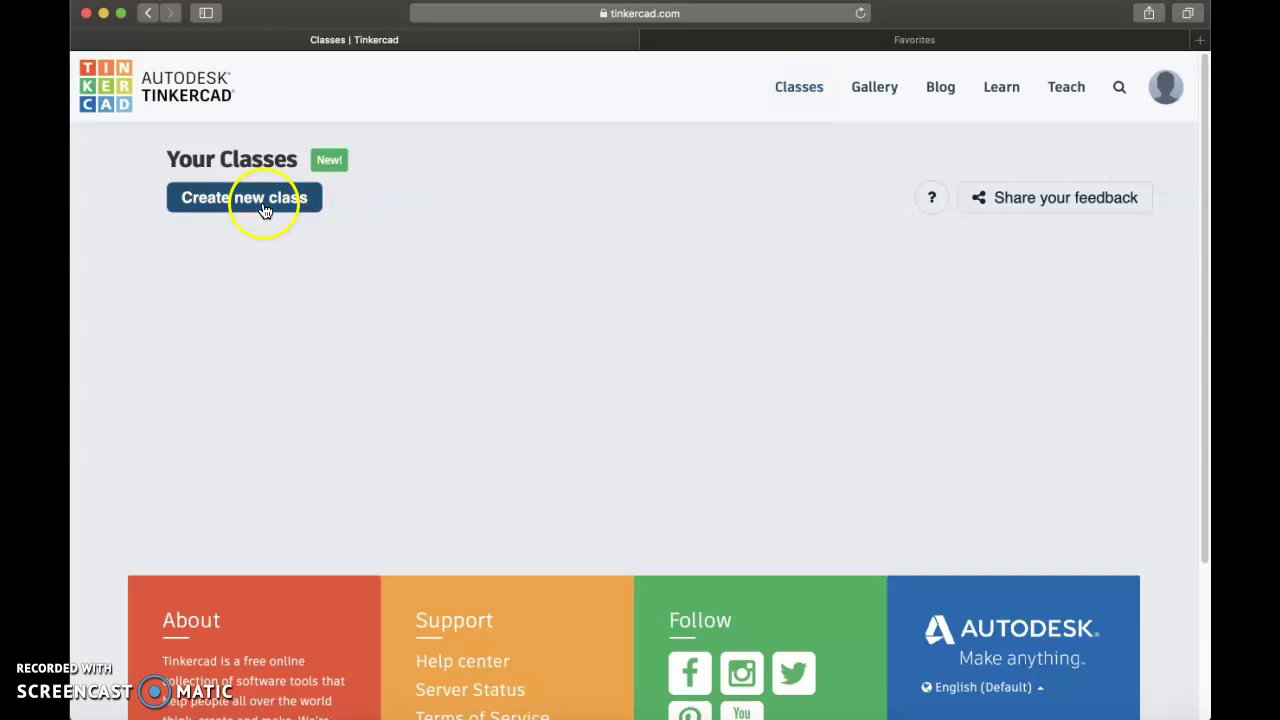
{"action": "left_click", "coordinate": [461, 207]}
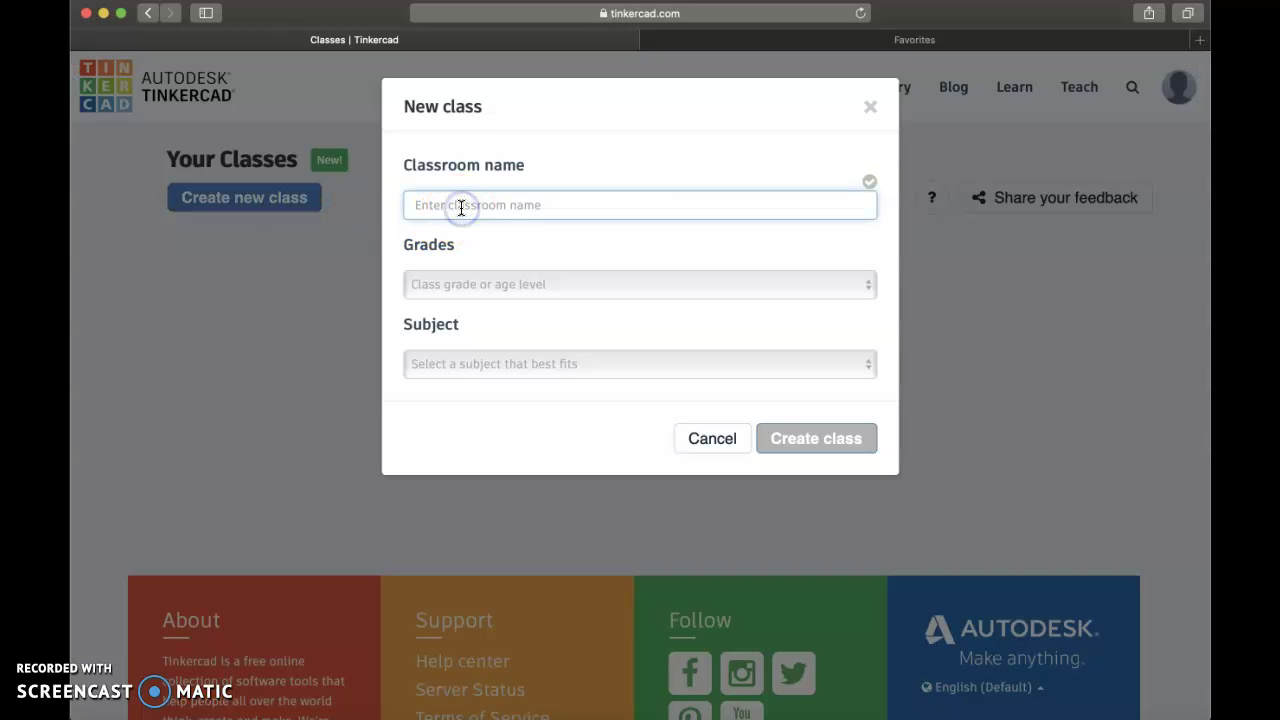
{"action": "type", "text": "Techno"}
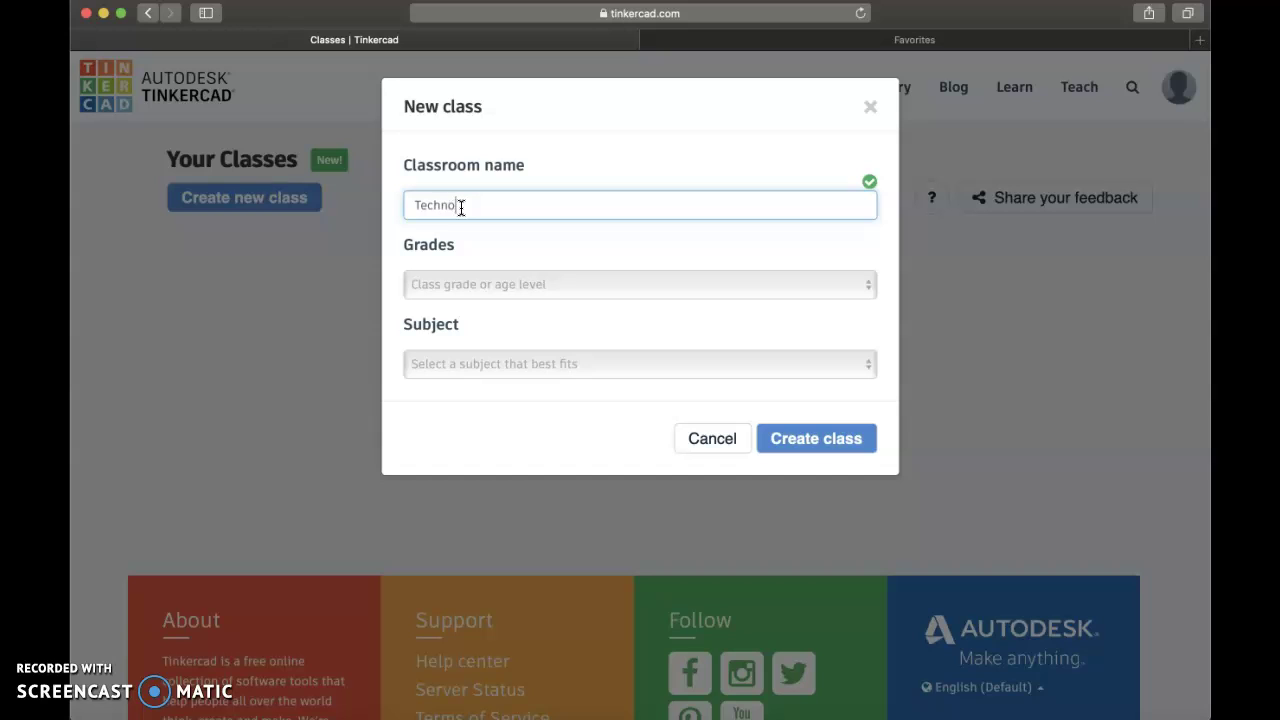
{"action": "type", "text": "logy in Education"}
{"action": "left_click", "coordinate": [579, 275]}
{"action": "left_click", "coordinate": [514, 503]}
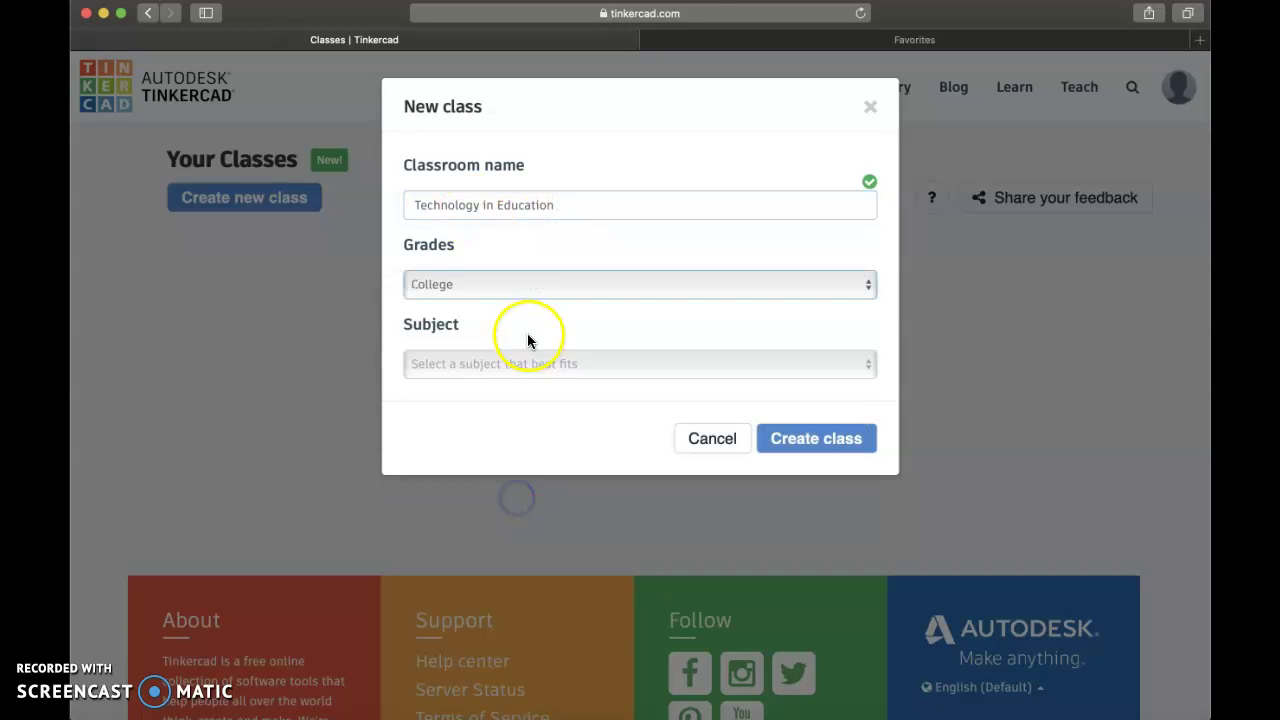
{"action": "left_click", "coordinate": [530, 363]}
{"action": "left_click", "coordinate": [654, 518]}
{"action": "left_click", "coordinate": [866, 446]}
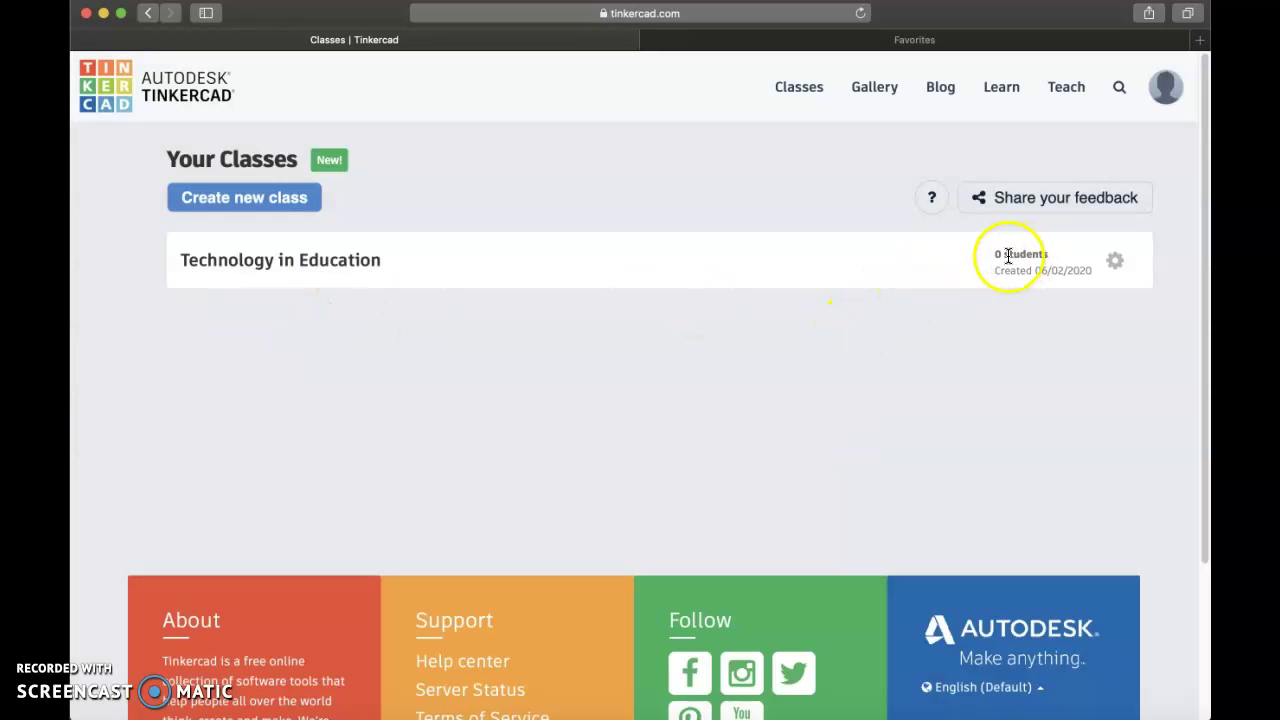
Open Technology in Education and add the first student, with a nickname ending in 2020.
{"action": "left_click", "coordinate": [363, 271]}
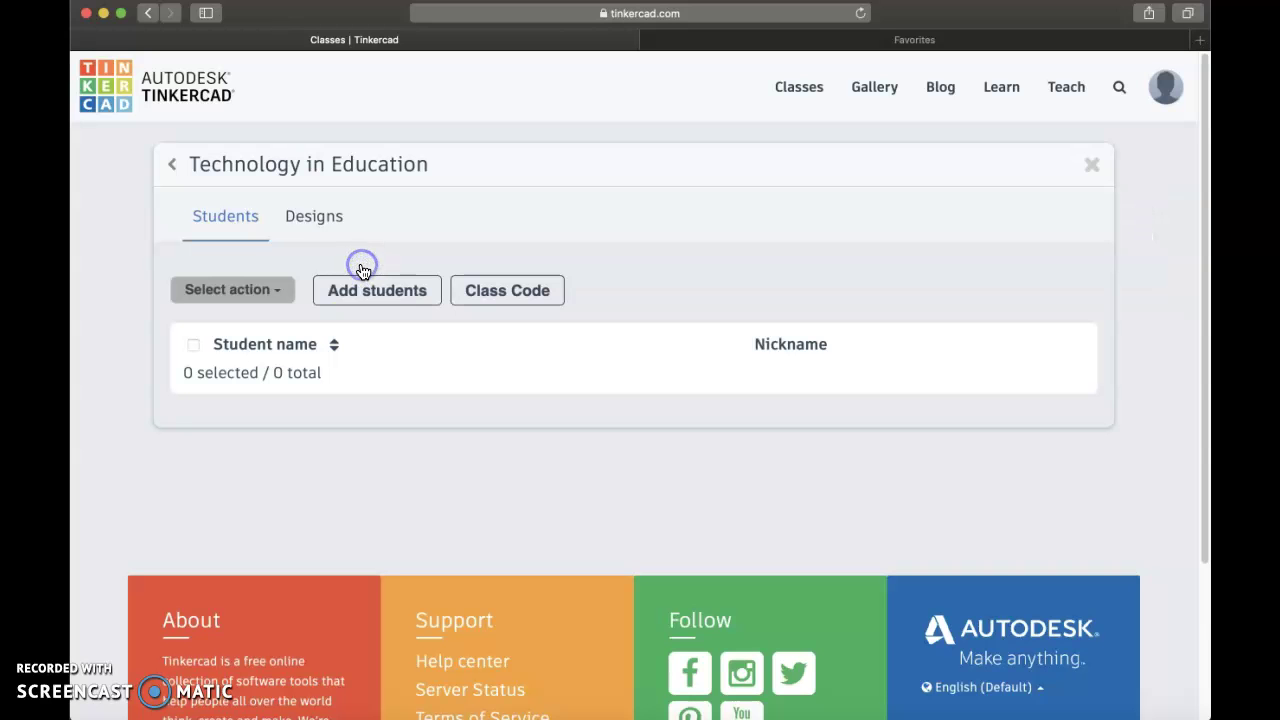
{"action": "left_click", "coordinate": [362, 300]}
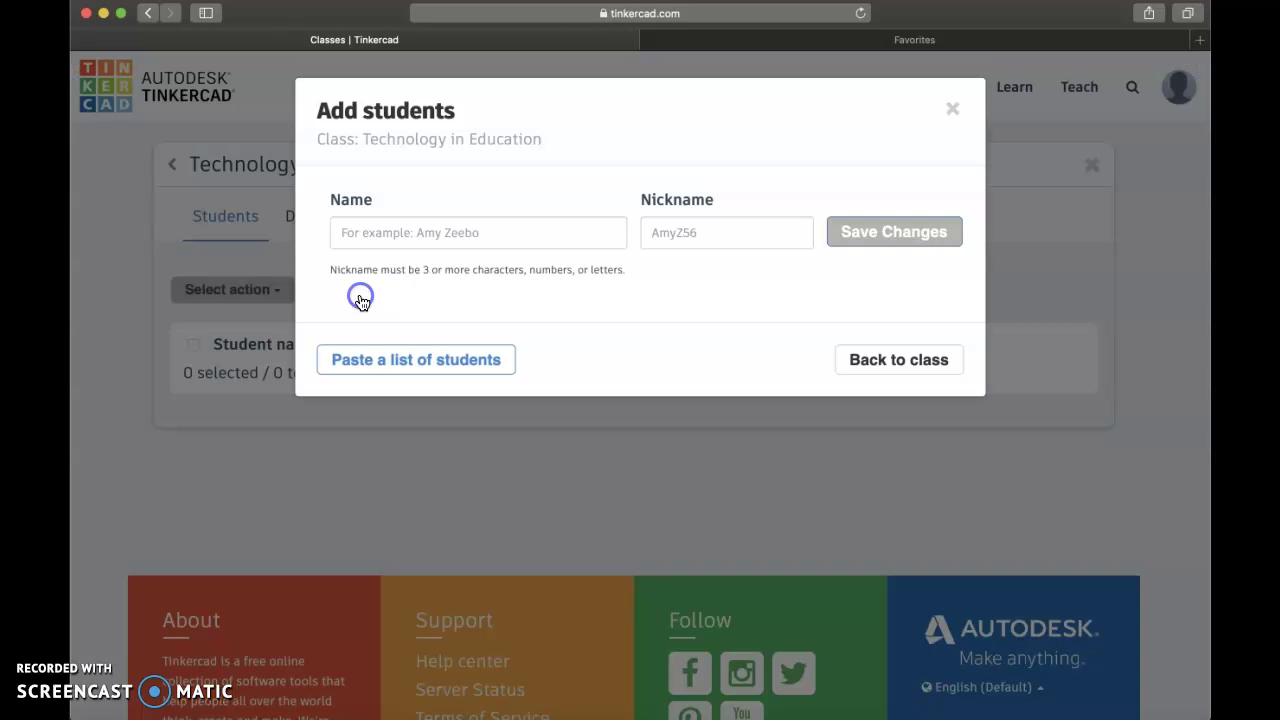
{"action": "type", "text": "Jane Doe"}
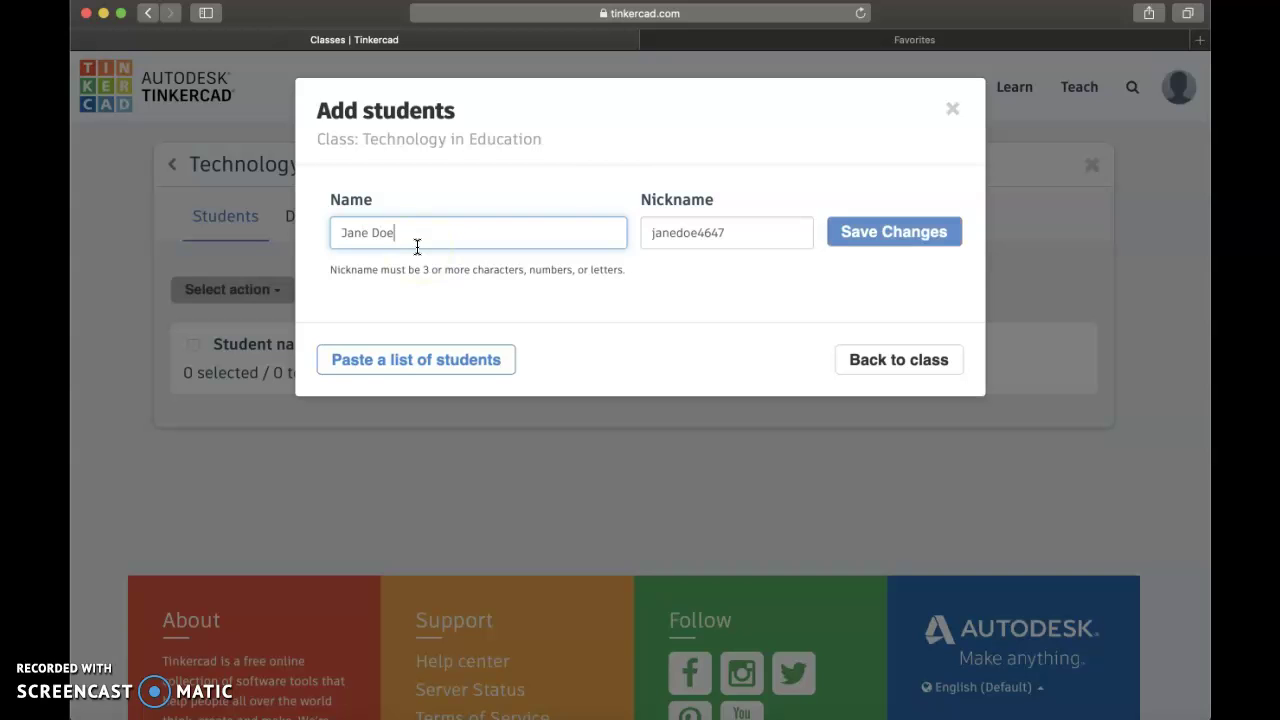
{"action": "left_click", "coordinate": [716, 230]}
{"action": "left_click", "coordinate": [732, 231]}
{"action": "key", "text": "BackSpace"}
{"action": "key", "text": "BackSpace"}
{"action": "key", "text": "BackSpace"}
{"action": "key", "text": "BackSpace"}
{"action": "type", "text": "2020"}
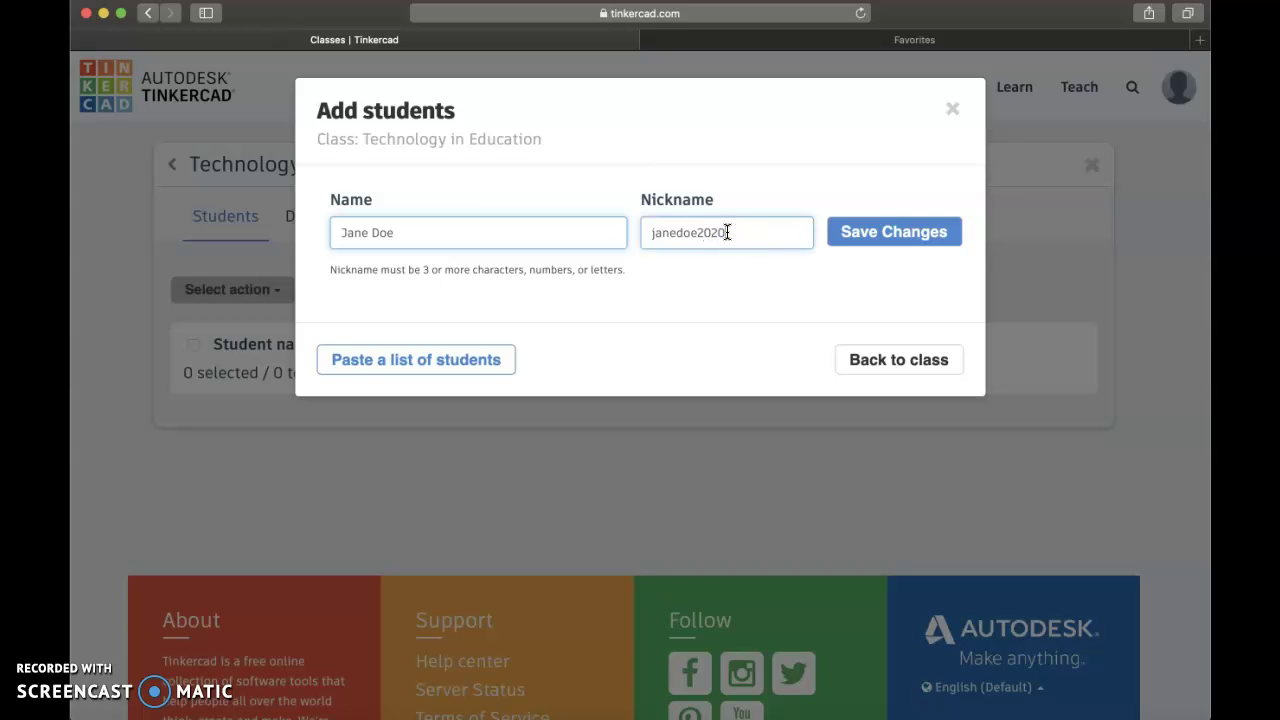
{"action": "left_click", "coordinate": [870, 243]}
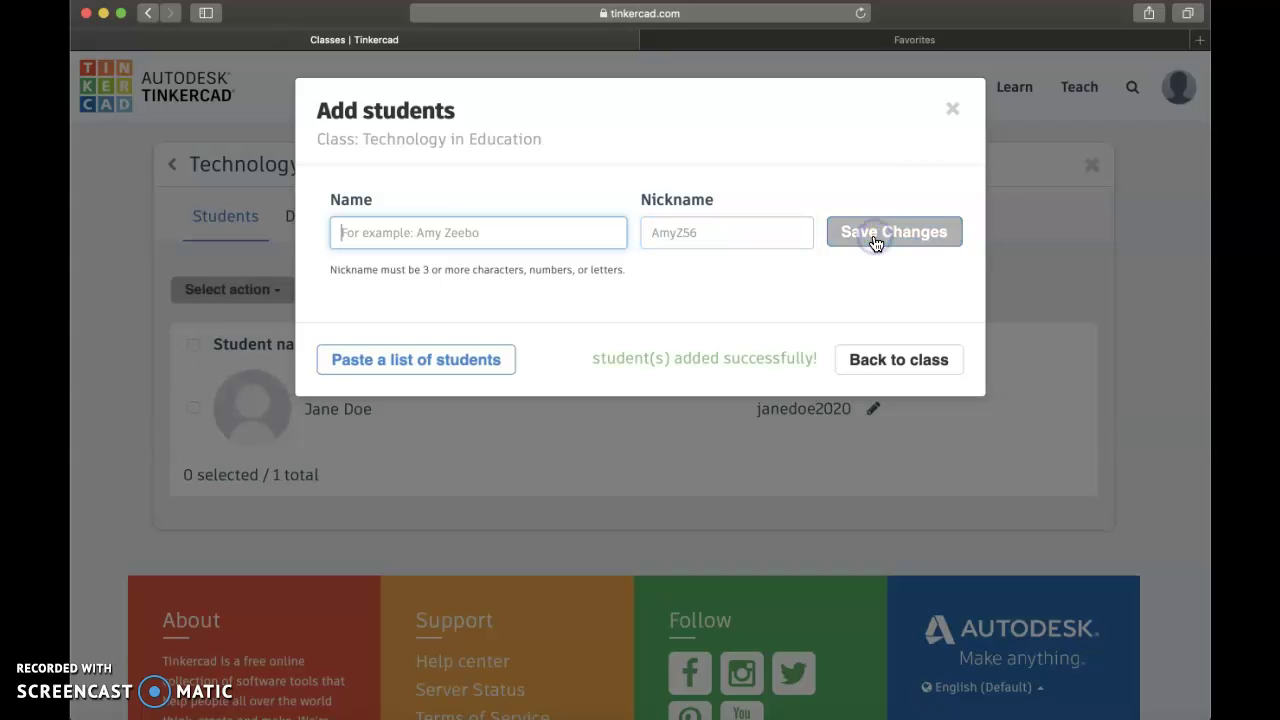
Paste a list of two more student names into the class.
{"action": "left_click", "coordinate": [430, 365]}
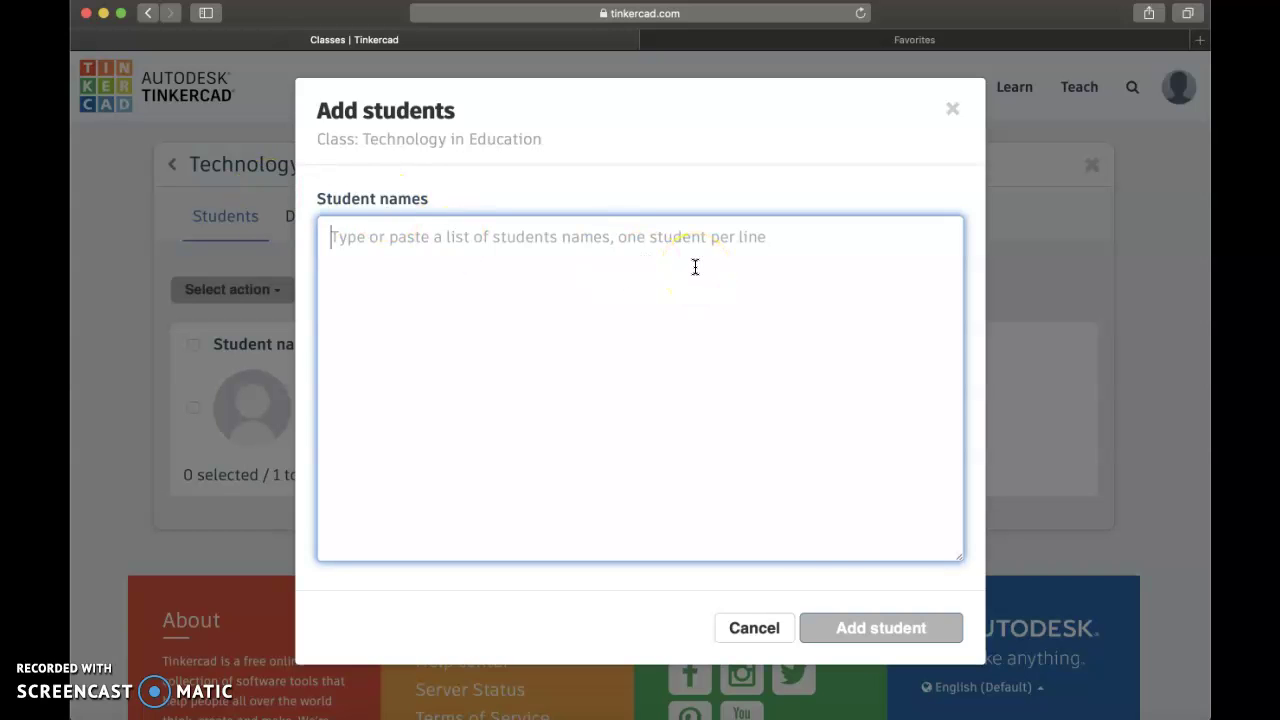
{"action": "left_click", "coordinate": [736, 209]}
{"action": "left_click", "coordinate": [724, 254]}
{"action": "type", "text": "Jon De"}
{"action": "key", "text": "BackSpace"}
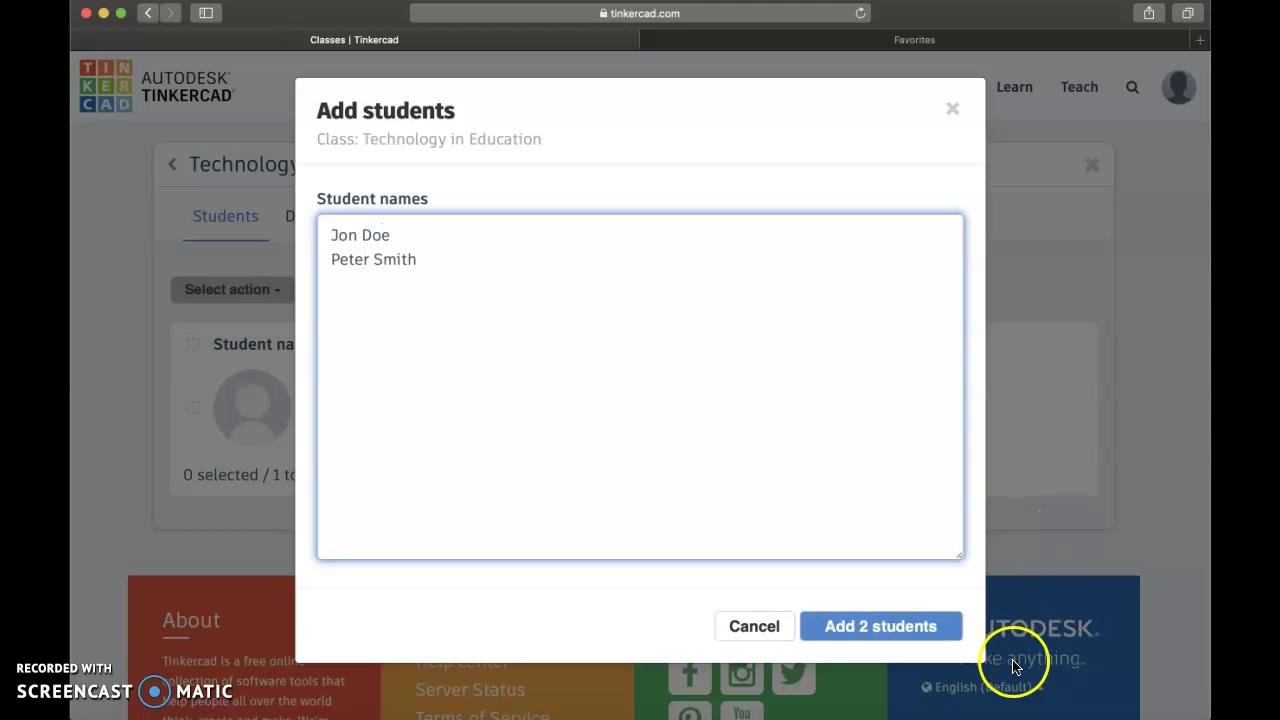
{"action": "left_click", "coordinate": [940, 628]}
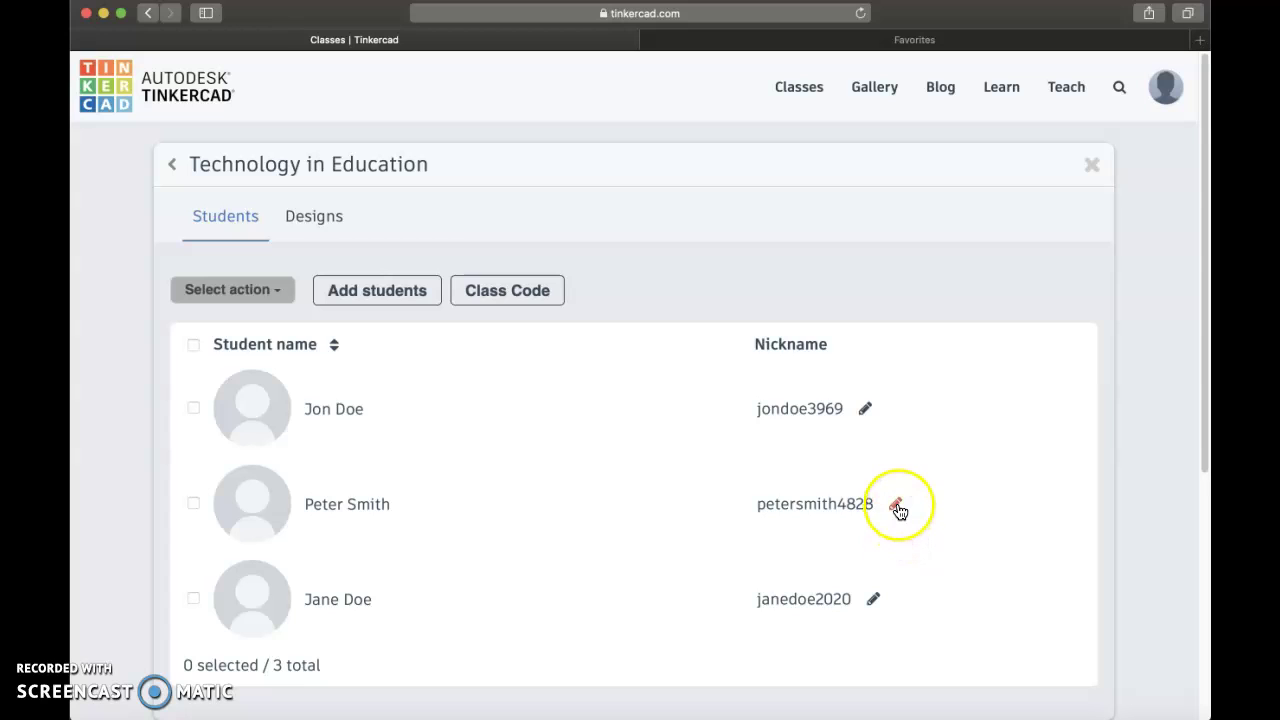
Change both new students' nicknames to end in 2020, then show the class join code.
{"action": "left_click", "coordinate": [896, 505]}
{"action": "key", "text": "BackSpace"}
{"action": "key", "text": "BackSpace"}
{"action": "key", "text": "BackSpace"}
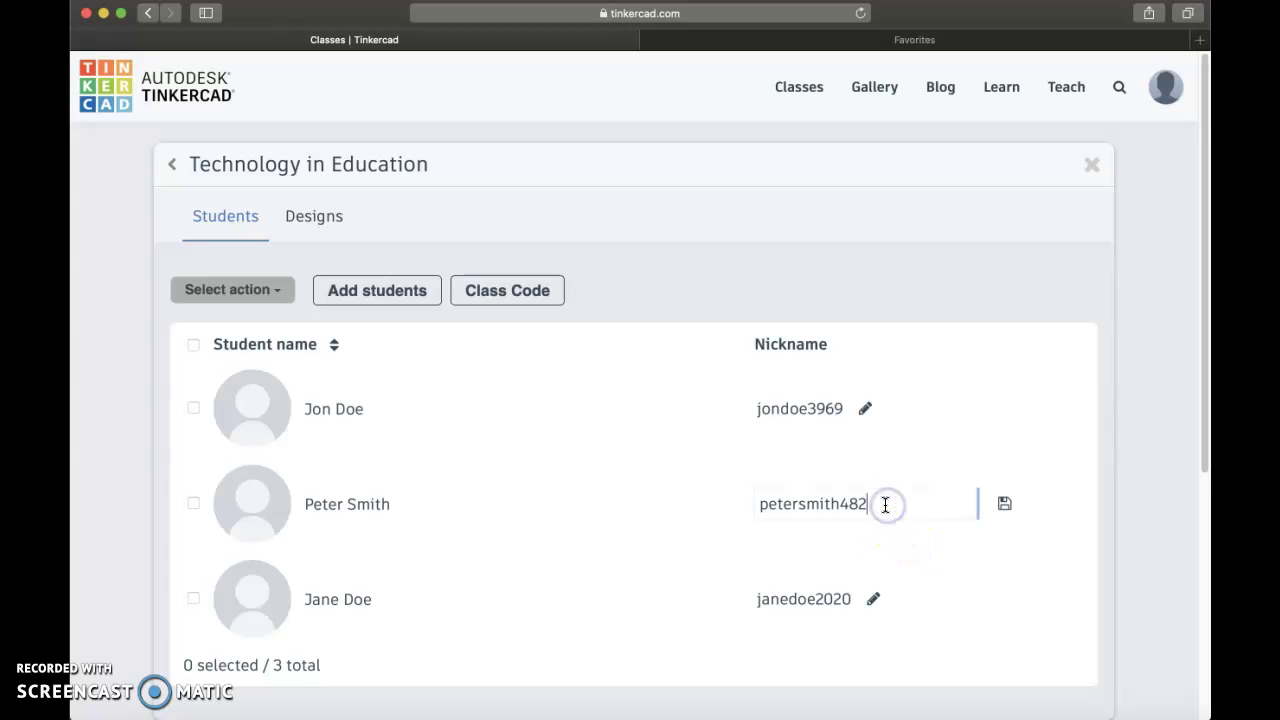
{"action": "key", "text": "BackSpace"}
{"action": "type", "text": "2020"}
{"action": "left_click", "coordinate": [1004, 503]}
{"action": "left_click", "coordinate": [865, 408]}
{"action": "key", "text": "BackSpace"}
{"action": "key", "text": "BackSpace"}
{"action": "key", "text": "BackSpace"}
{"action": "type", "text": "2020"}
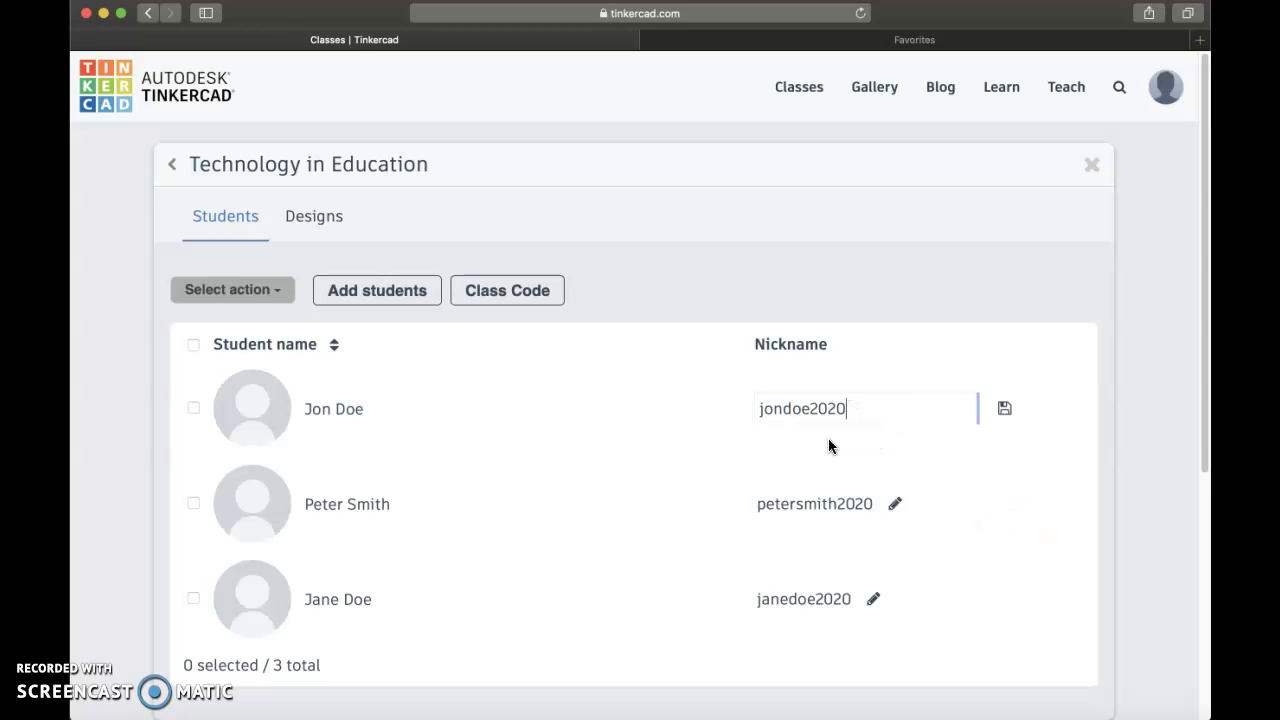
{"action": "left_click", "coordinate": [1004, 408]}
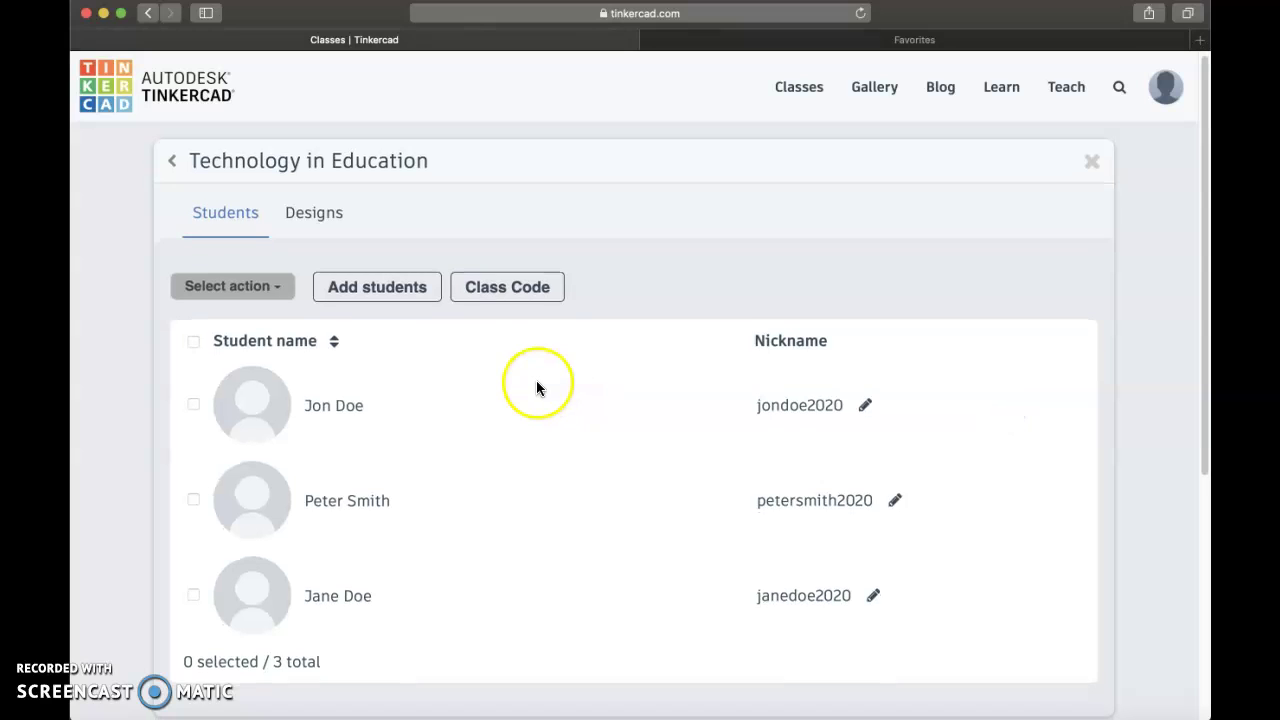
{"action": "left_click", "coordinate": [522, 297]}
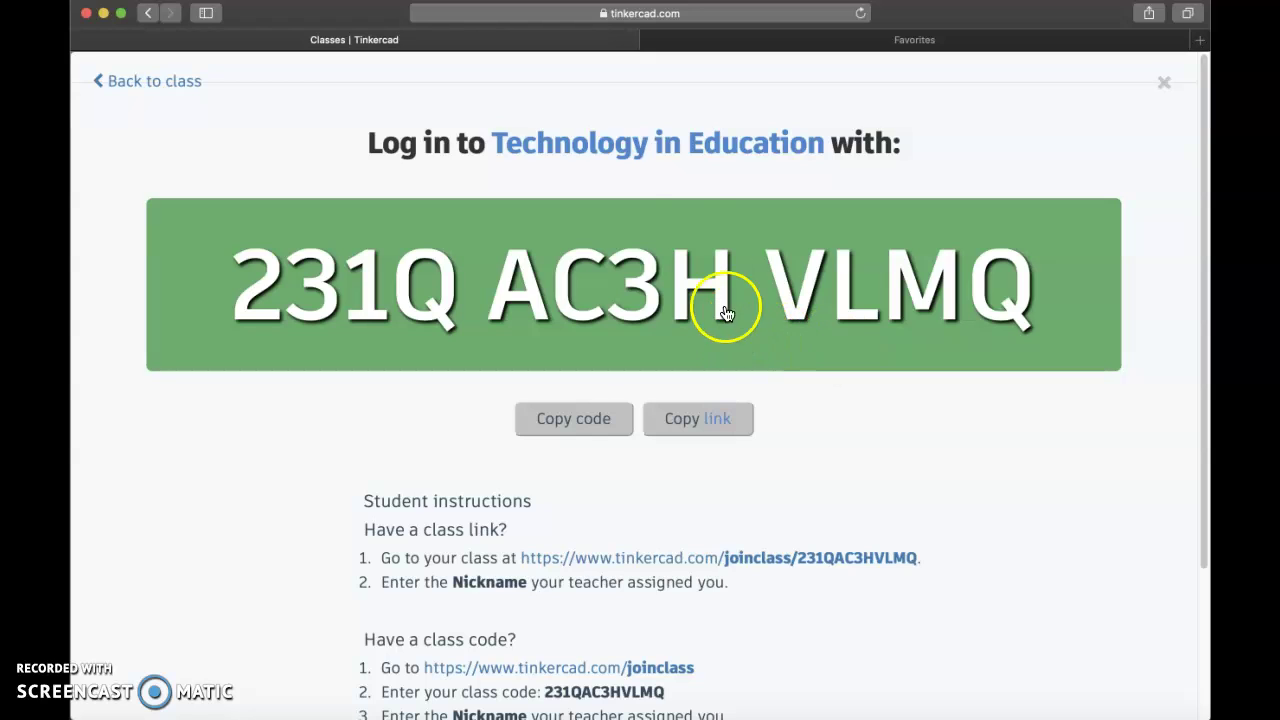
Copy the class join link and switch to the student's Chrome browser.
{"action": "left_click", "coordinate": [670, 283]}
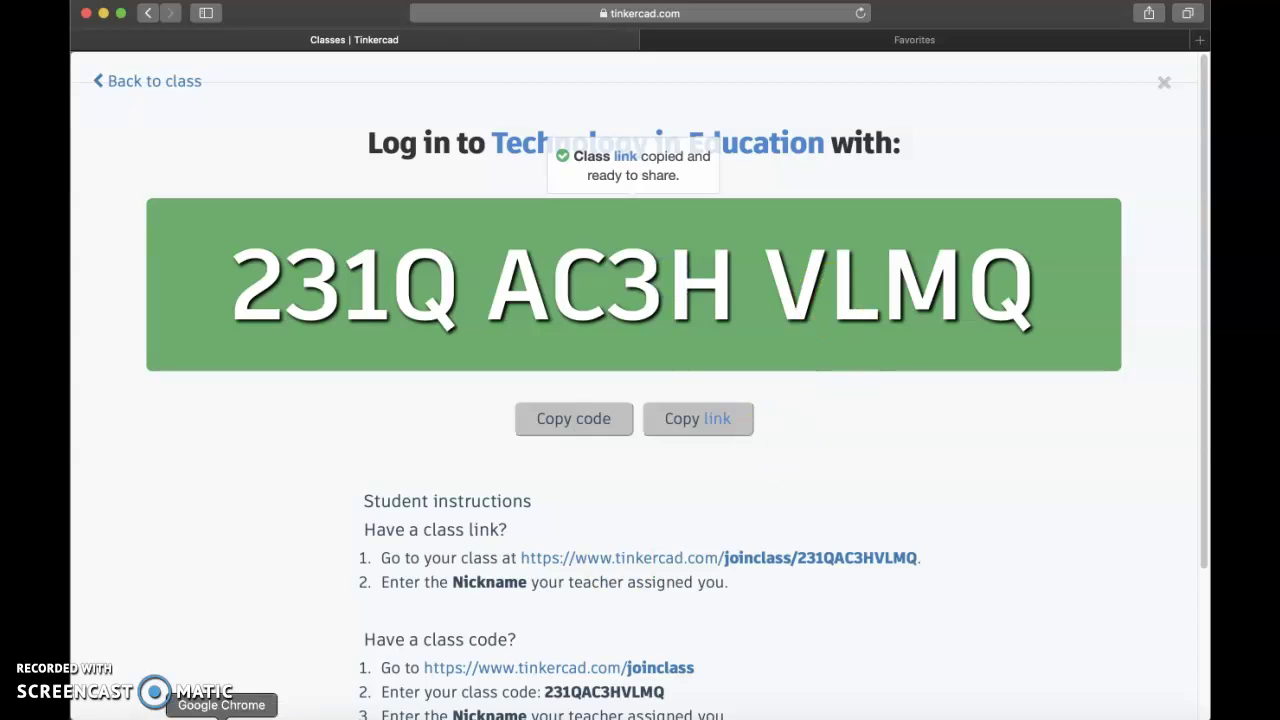
{"action": "left_click", "coordinate": [221, 712]}
Load the pasted class link in Chrome and join using the student's assigned nickname.
{"action": "left_click", "coordinate": [316, 48]}
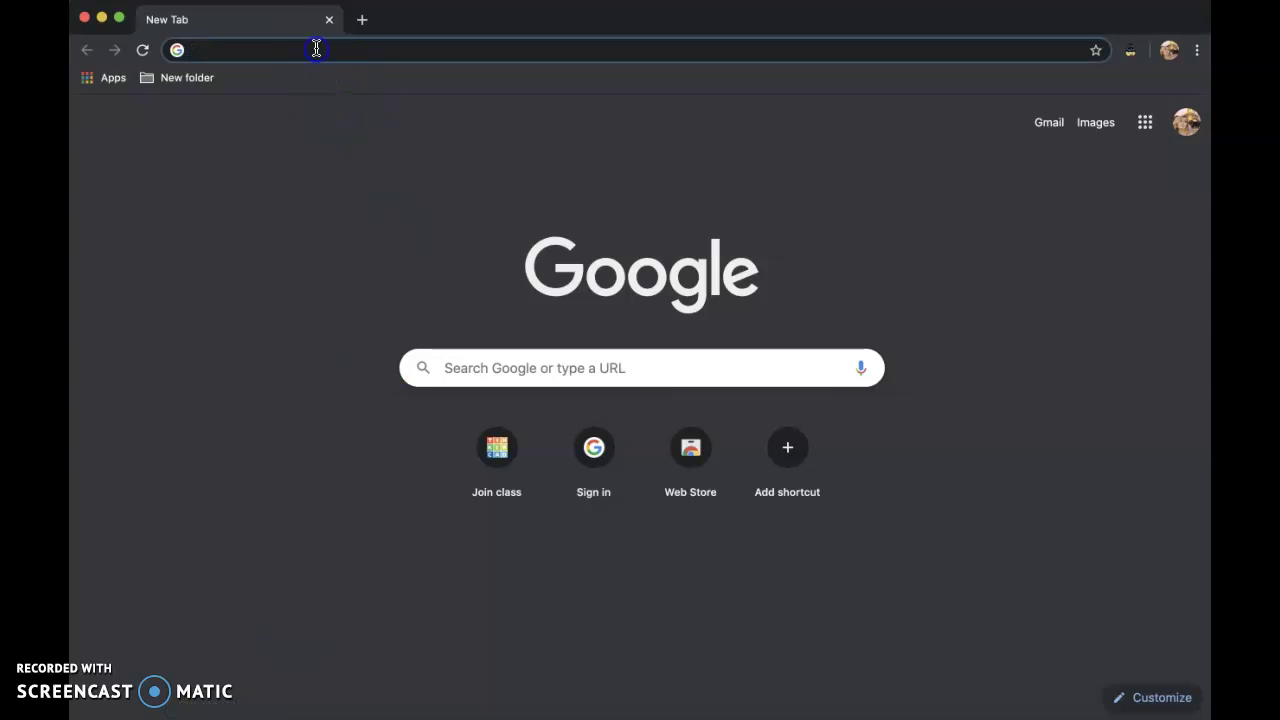
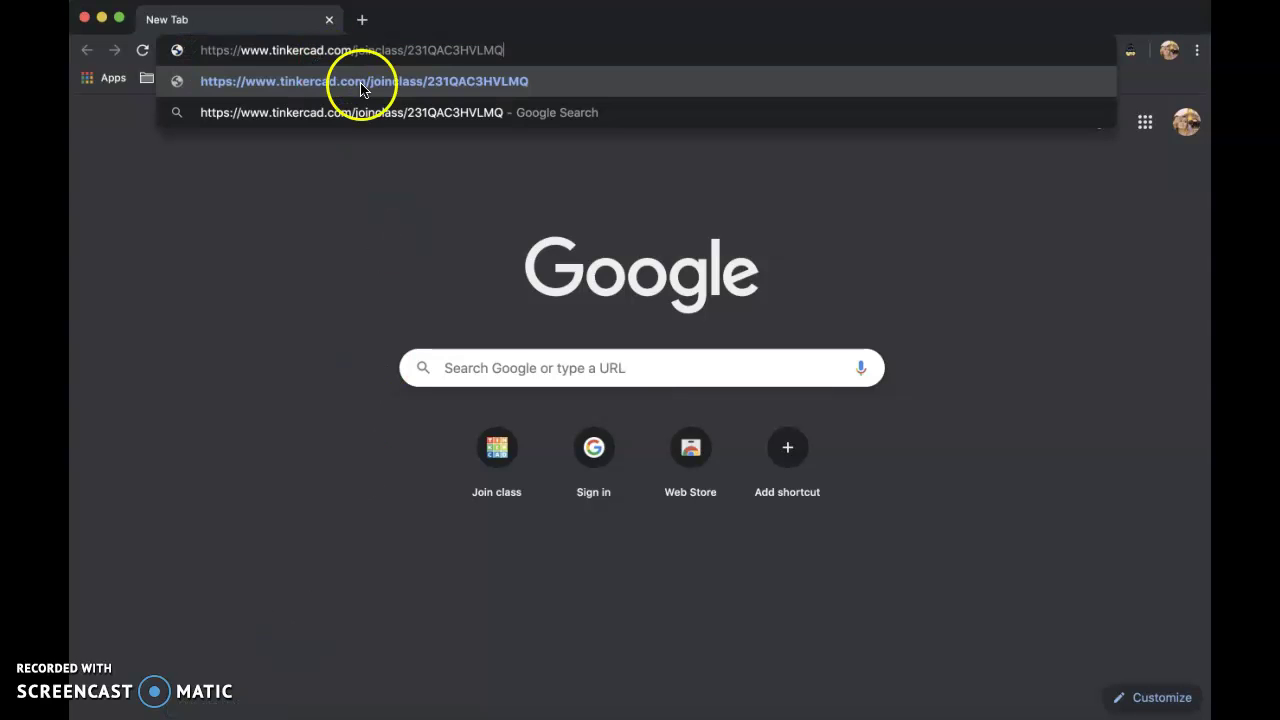
{"action": "key", "text": "Return"}
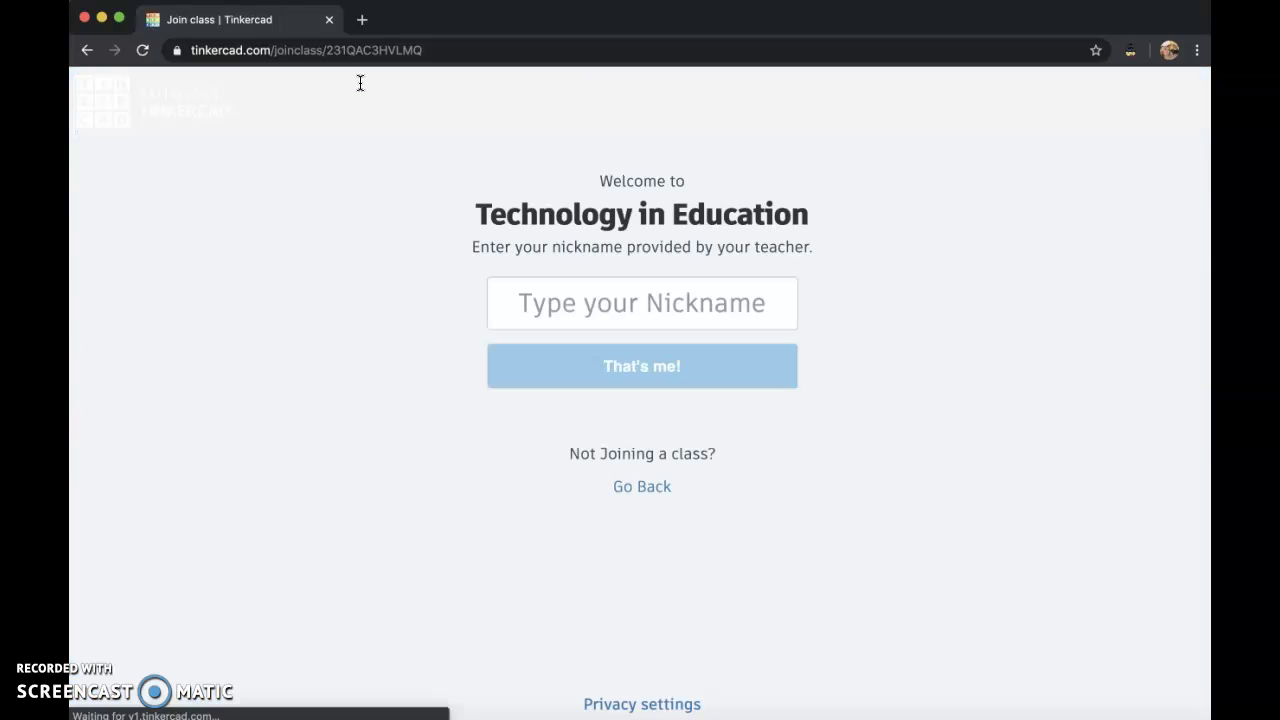
{"action": "left_click", "coordinate": [610, 298]}
{"action": "type", "text": "janedoe"}
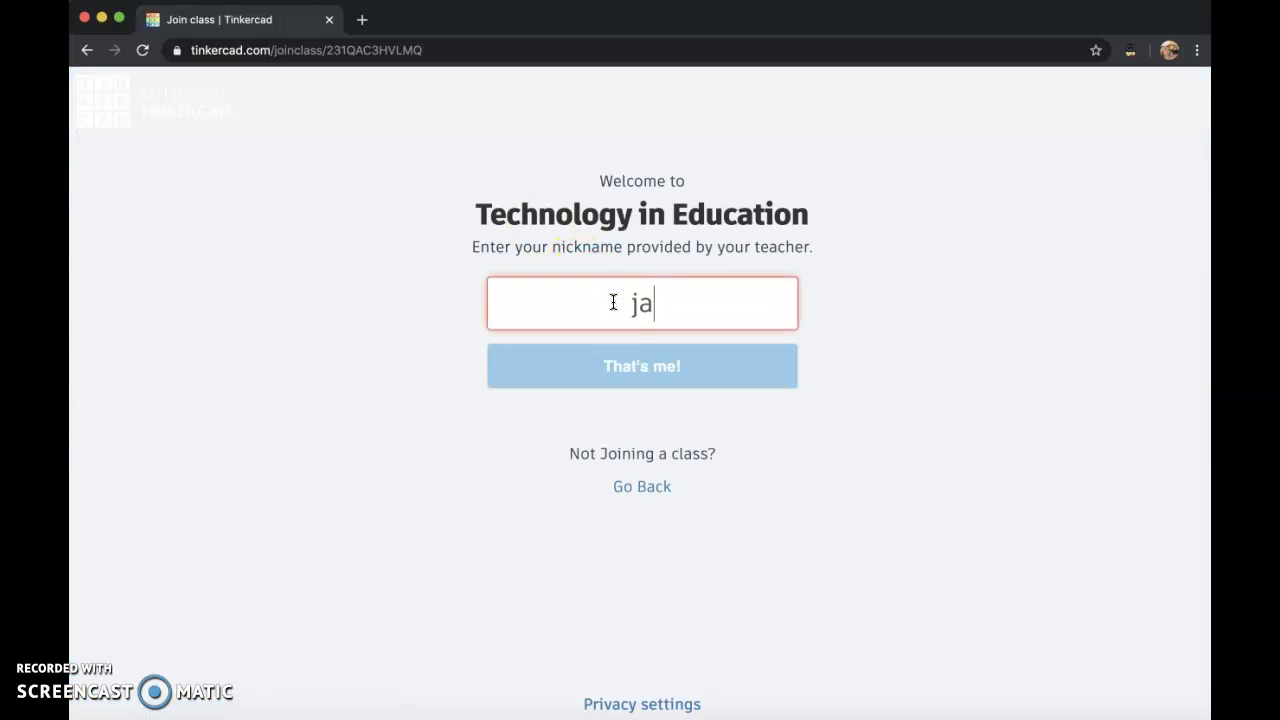
{"action": "type", "text": "2020"}
{"action": "left_click", "coordinate": [689, 388]}
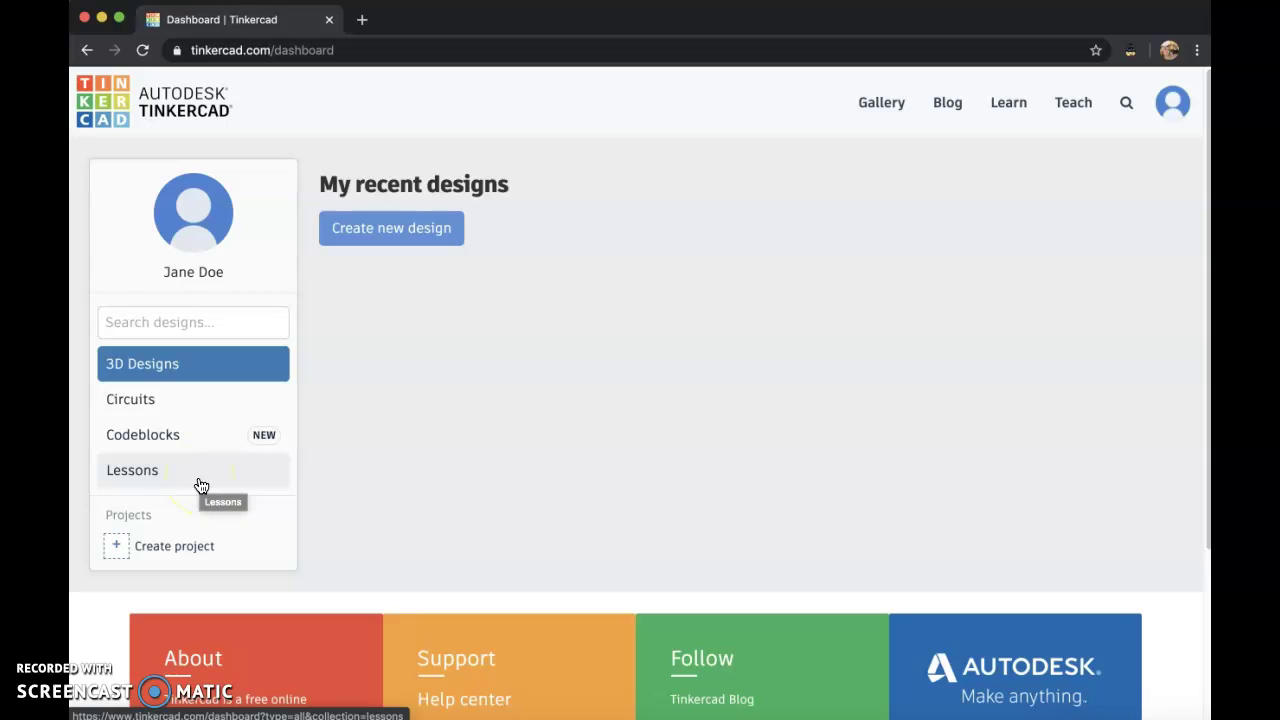
Start a blank 3D design, settle on the top view, and drop a red Box onto the workplane.
{"action": "left_click", "coordinate": [418, 229]}
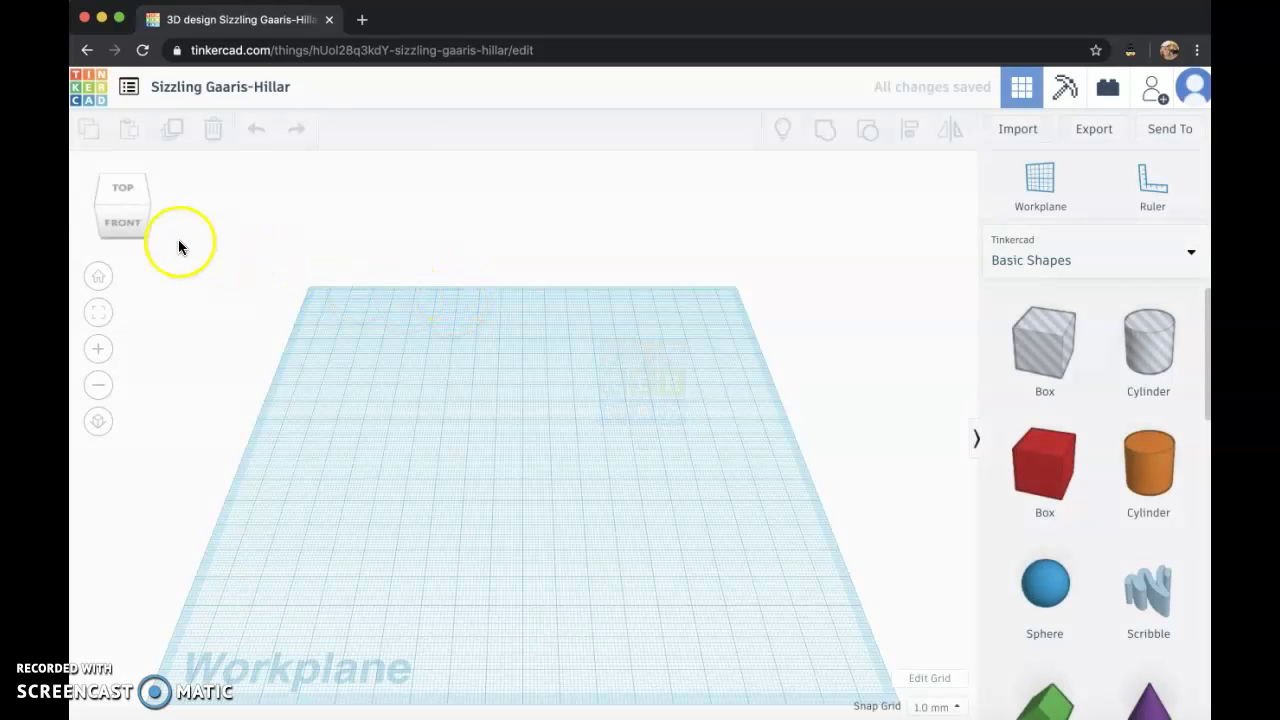
{"action": "left_click", "coordinate": [131, 222]}
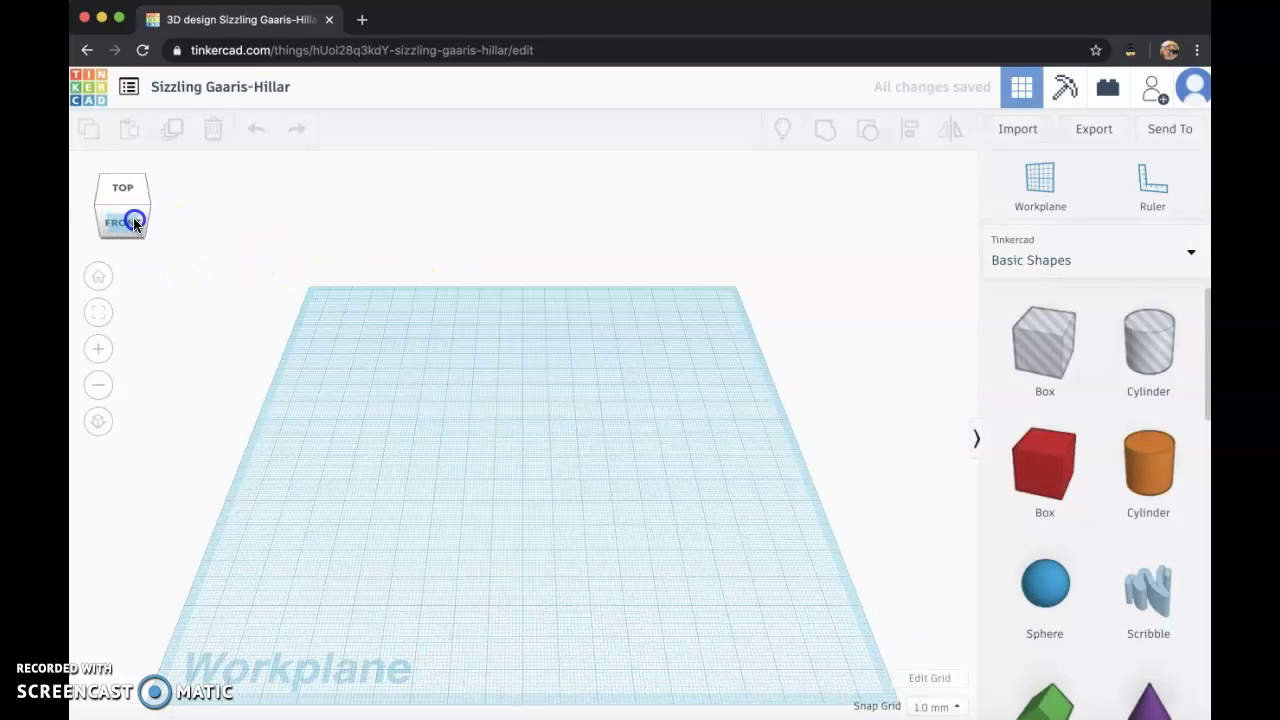
{"action": "left_click", "coordinate": [134, 218]}
{"action": "mouse_move", "coordinate": [134, 218]}
{"action": "left_mouse_down"}
{"action": "mouse_move", "coordinate": [143, 189]}
{"action": "mouse_move", "coordinate": [155, 207]}
{"action": "left_mouse_up"}
{"action": "left_click", "coordinate": [137, 214]}
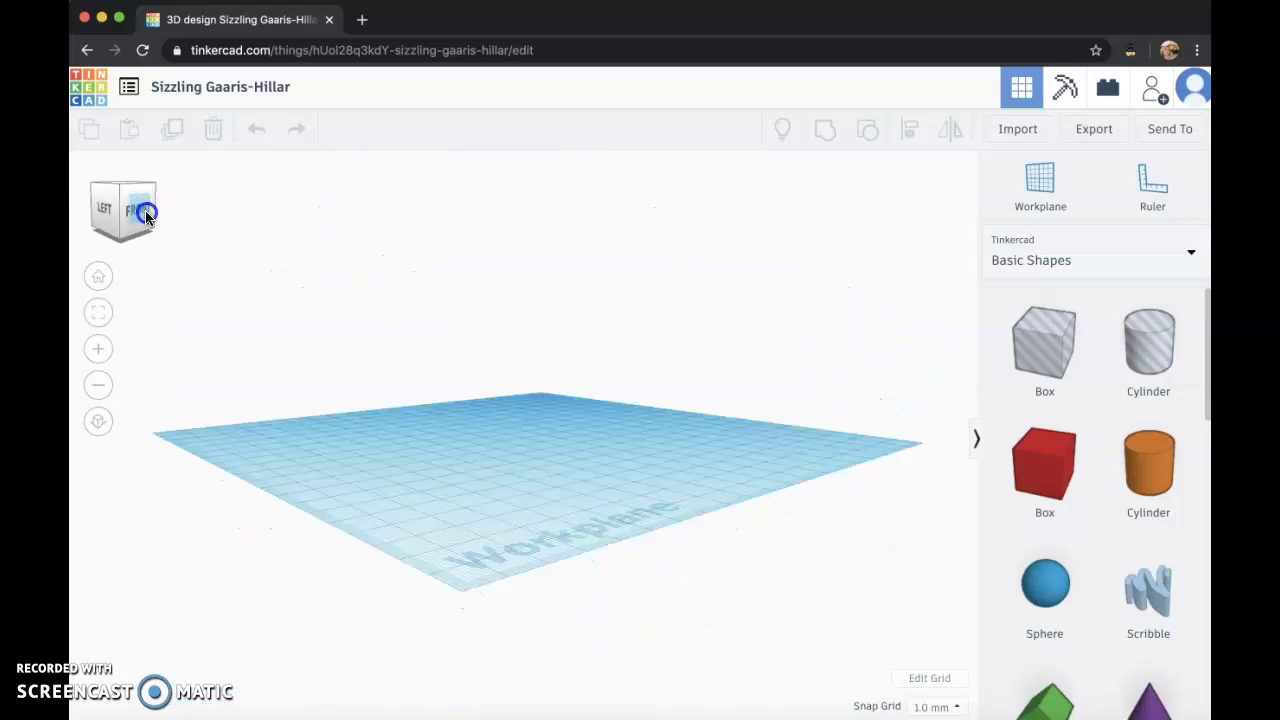
{"action": "left_click", "coordinate": [134, 214]}
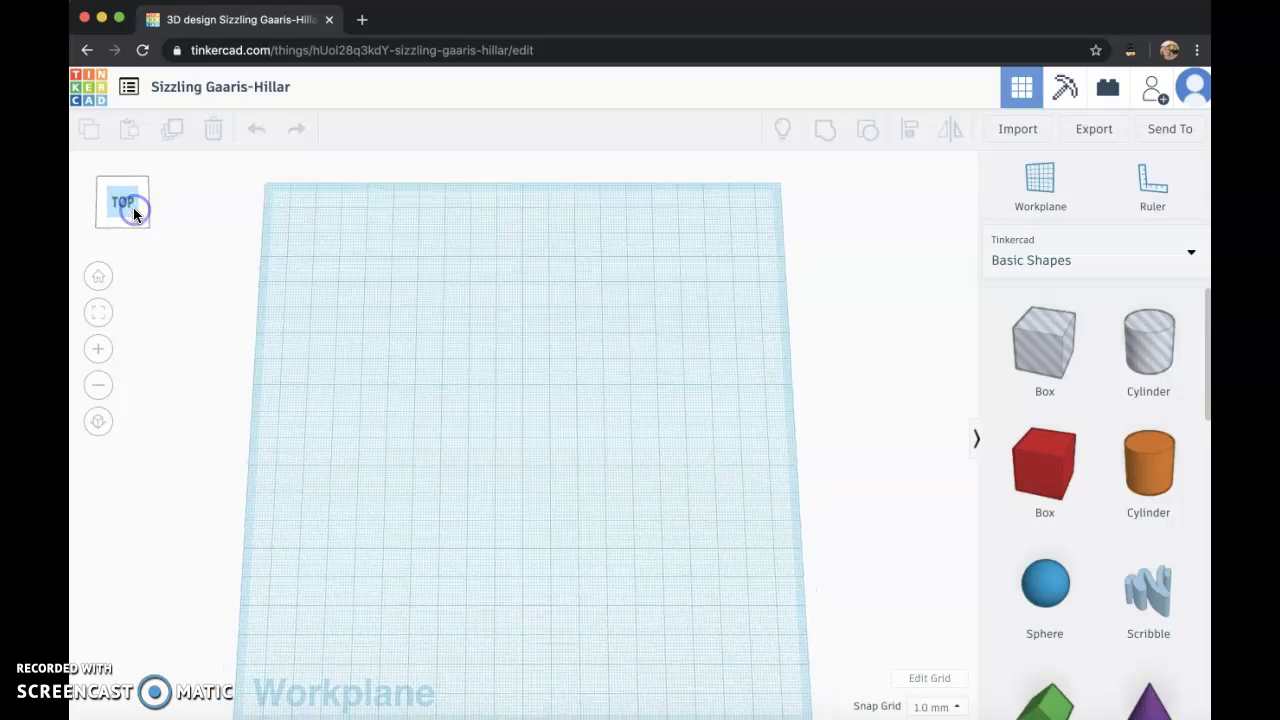
{"action": "left_click_drag", "start_coordinate": [1064, 449], "coordinate": [444, 369]}
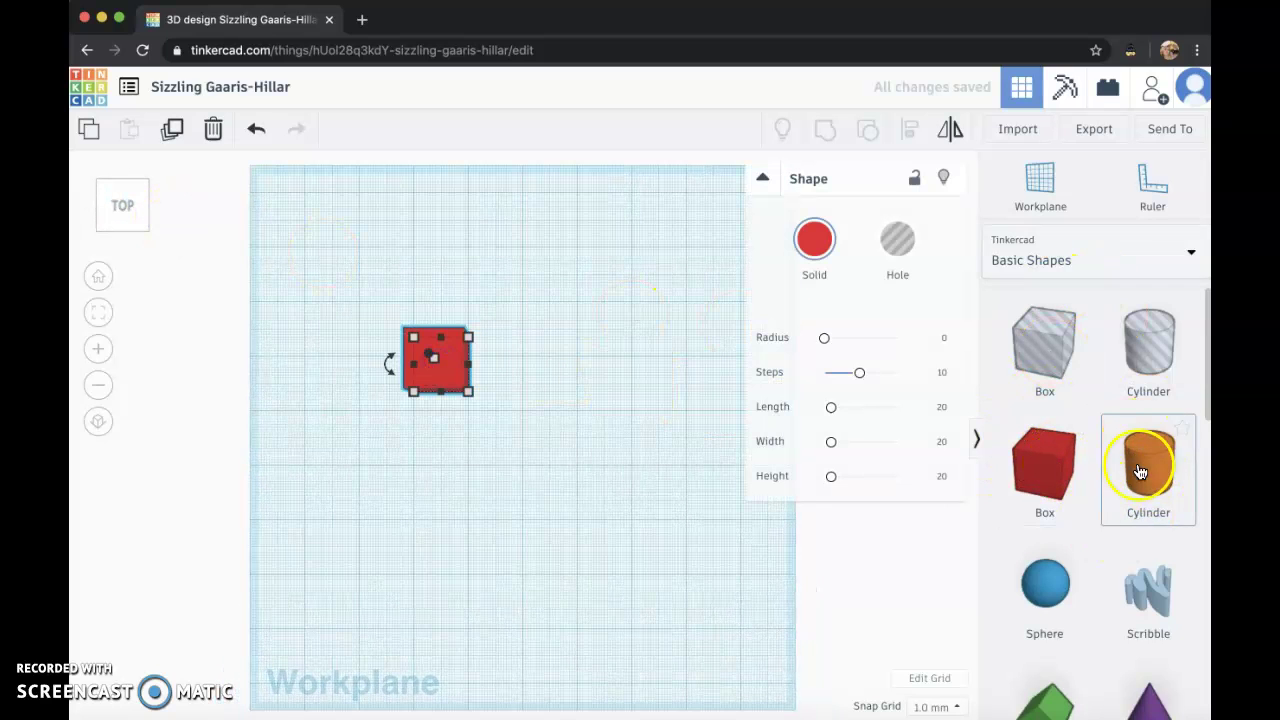
{"action": "scroll", "coordinate": [1137, 486], "scroll_direction": "down", "scroll_amount": 10}
{"action": "scroll", "coordinate": [1137, 480], "scroll_direction": "up", "scroll_amount": 10}
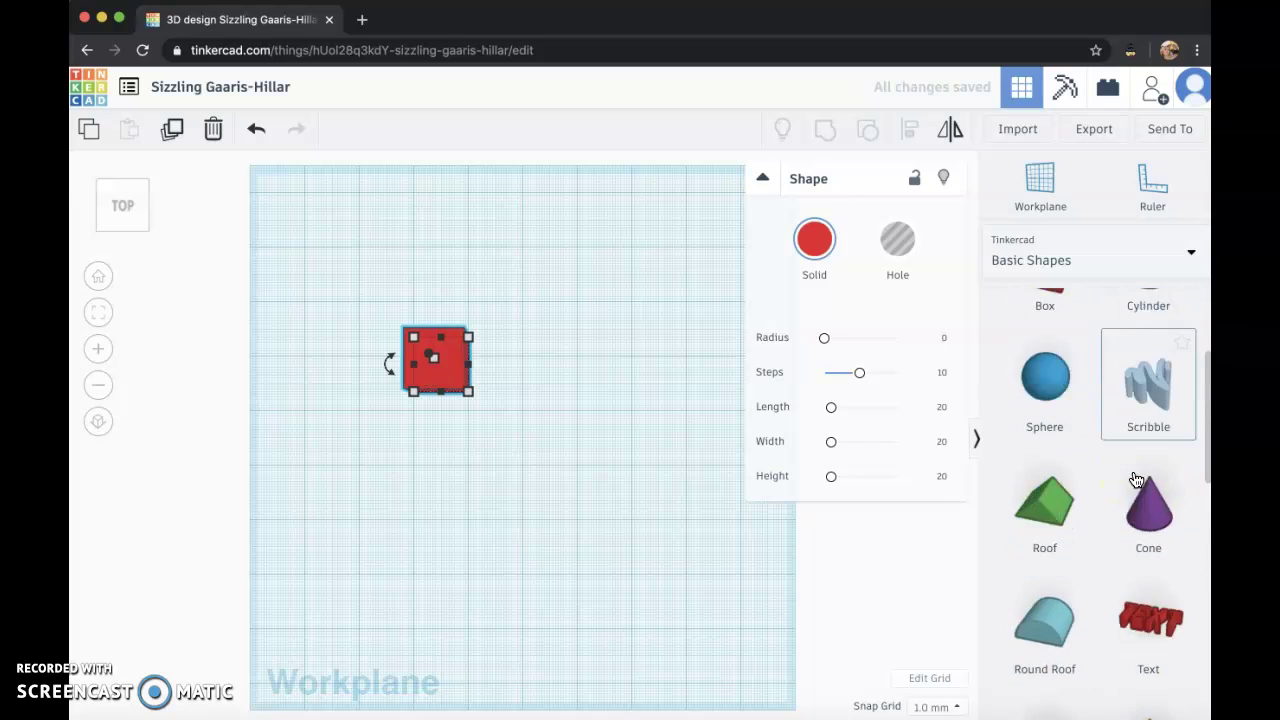
Stretch the red box to 86 long and about 30 wide, then flatten it to about 8 tall.
{"action": "left_click", "coordinate": [137, 200]}
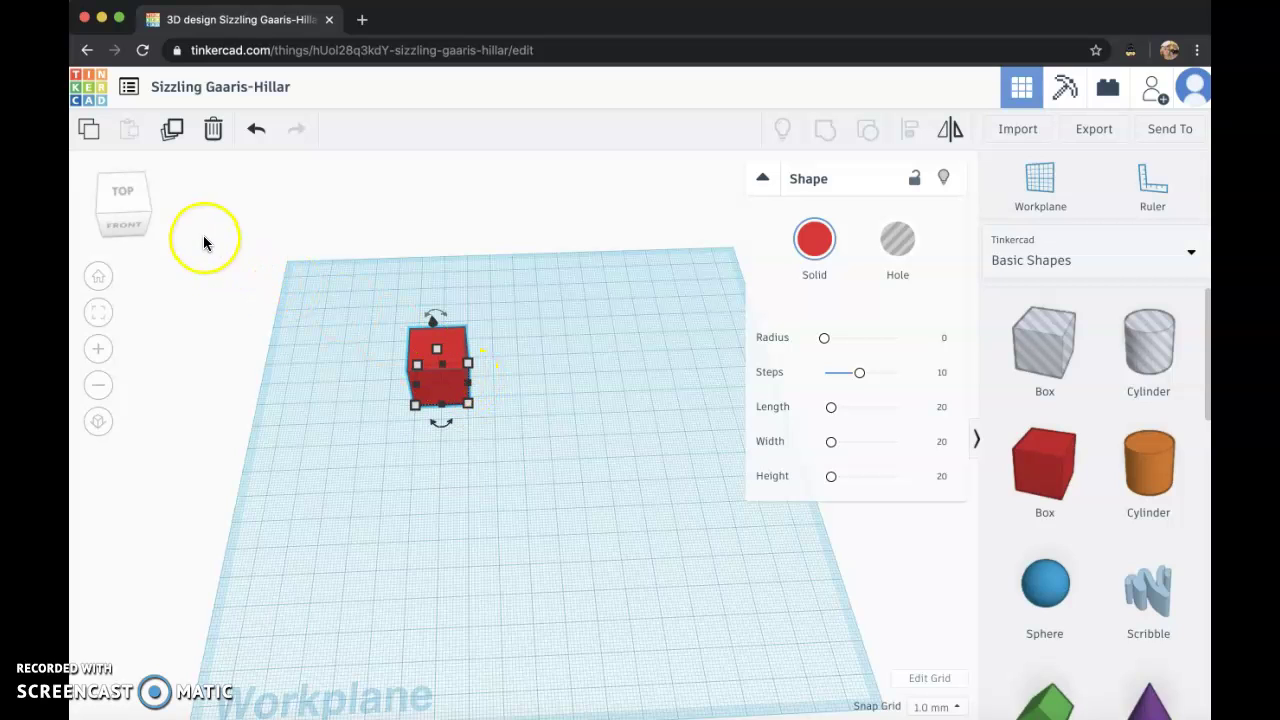
{"action": "left_click_drag", "start_coordinate": [469, 389], "coordinate": [640, 372]}
{"action": "left_click_drag", "start_coordinate": [525, 402], "coordinate": [525, 471]}
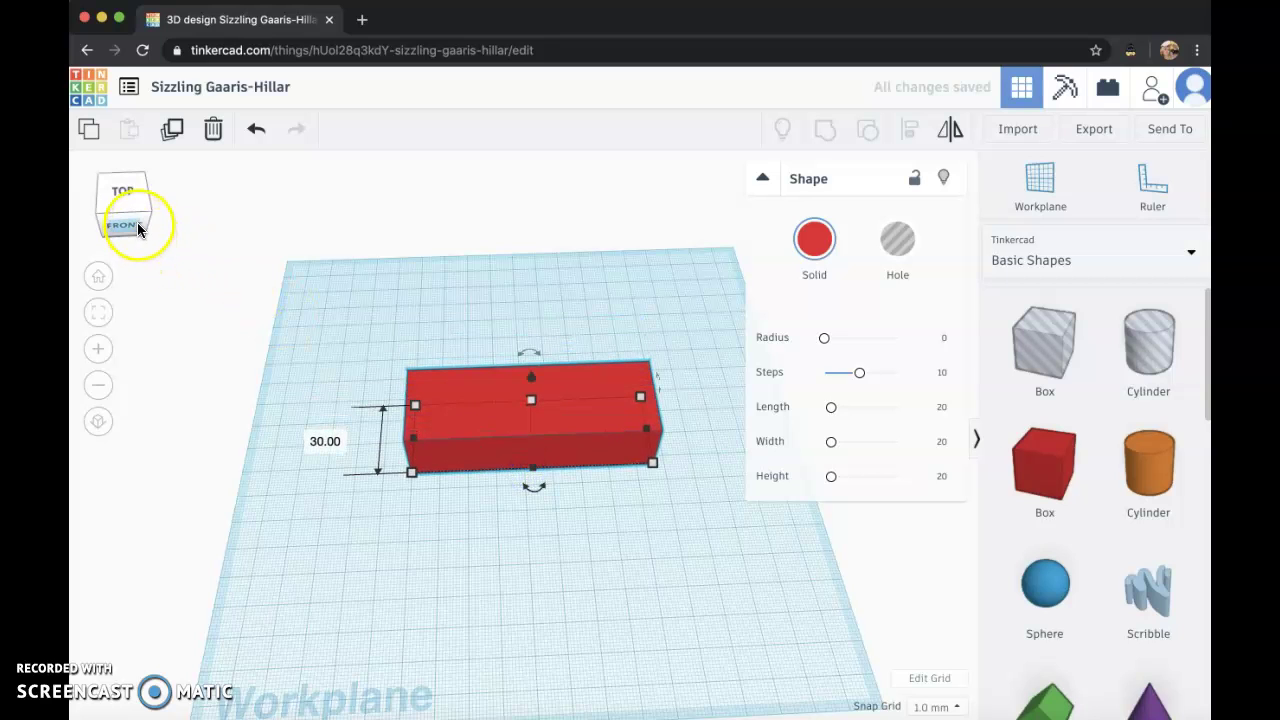
{"action": "left_click", "coordinate": [137, 220]}
{"action": "left_click_drag", "start_coordinate": [137, 215], "coordinate": [138, 221]}
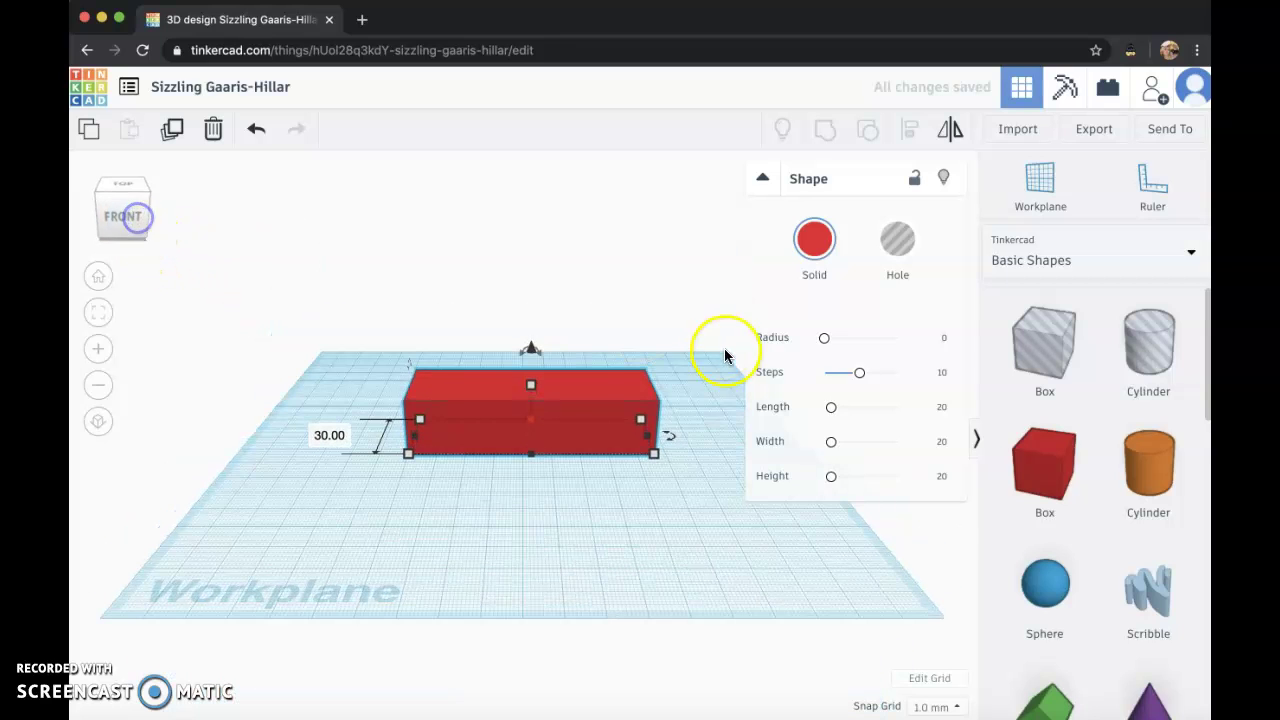
{"action": "left_click_drag", "start_coordinate": [531, 386], "coordinate": [526, 422]}
{"action": "left_click_drag", "start_coordinate": [114, 214], "coordinate": [120, 229]}
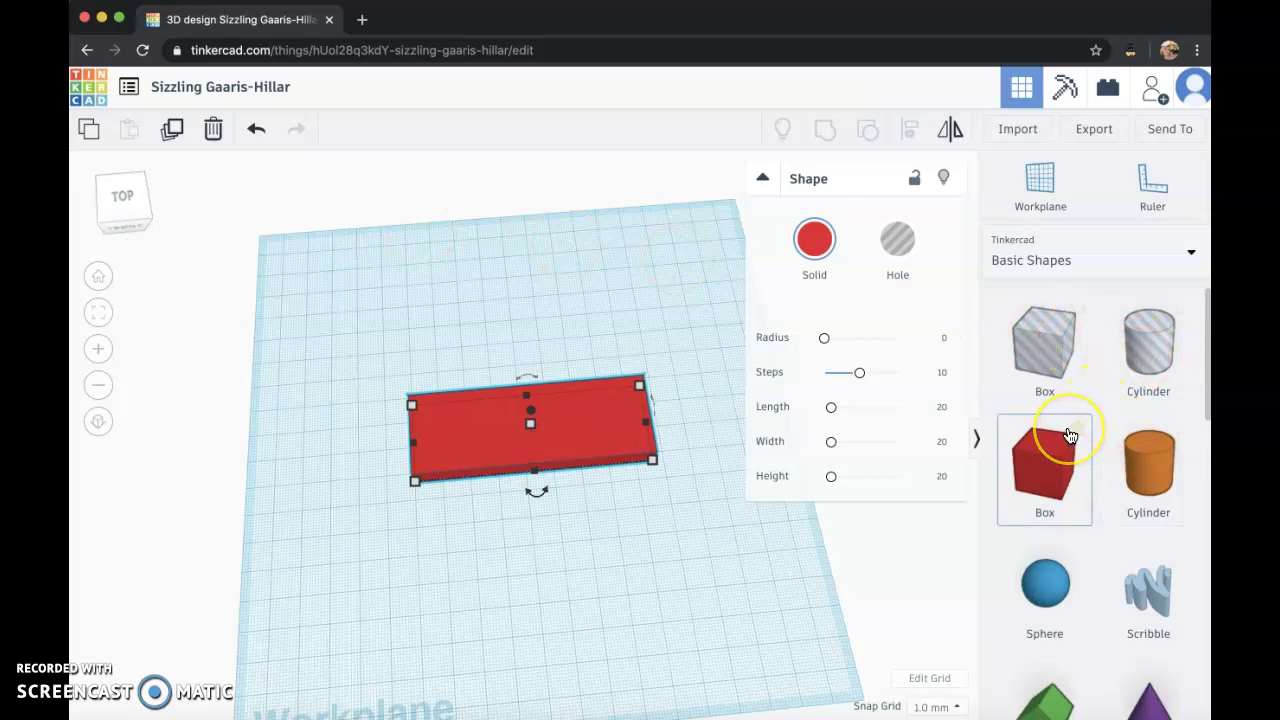
Drop a Text shape on the slab, replace TEXT with the student's first name, and make it white.
{"action": "scroll", "coordinate": [1070, 434], "scroll_direction": "down", "scroll_amount": 5}
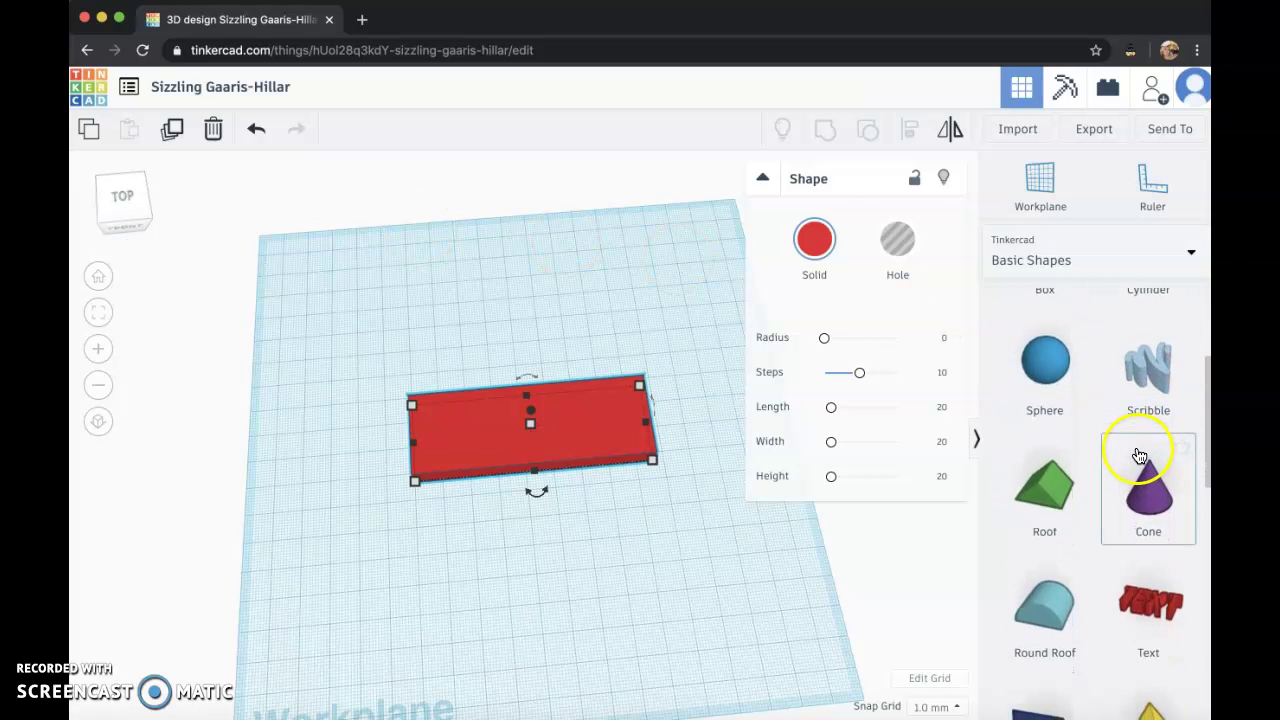
{"action": "scroll", "coordinate": [1150, 440], "scroll_direction": "down", "scroll_amount": 4}
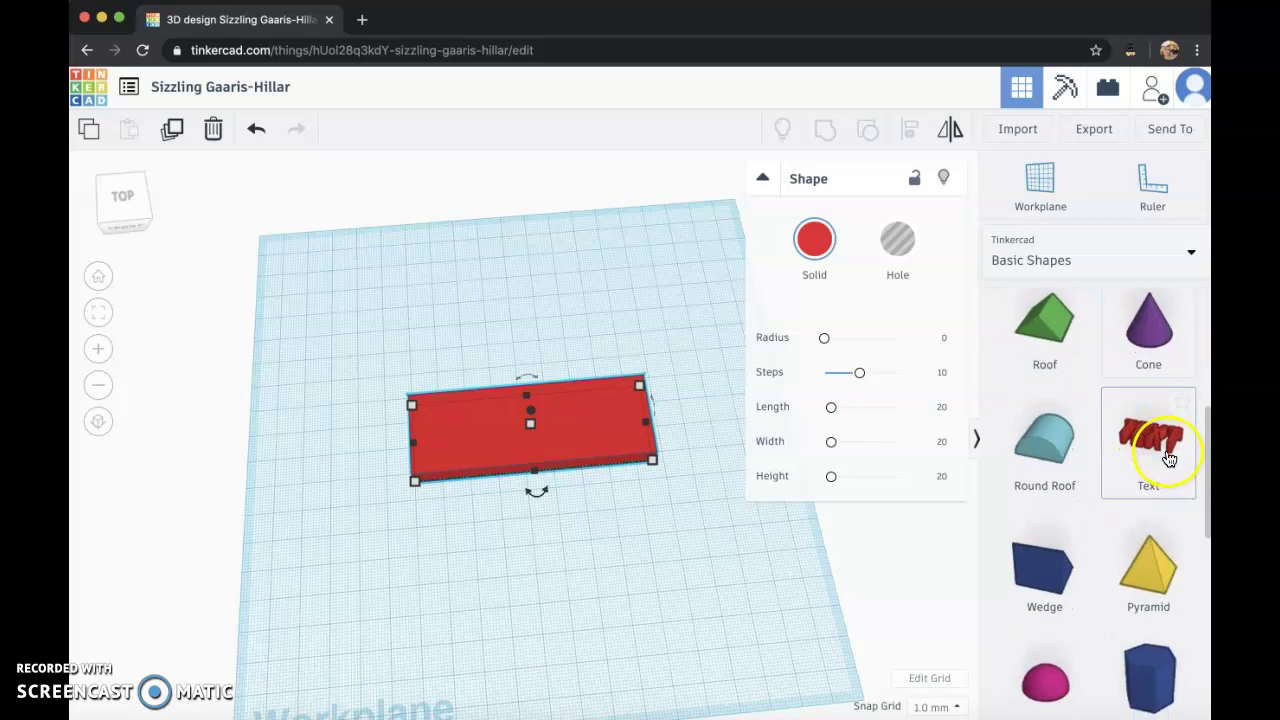
{"action": "left_click", "coordinate": [566, 414]}
{"action": "left_click", "coordinate": [866, 337]}
{"action": "key", "text": "BackSpace"}
{"action": "key", "text": "BackSpace"}
{"action": "key", "text": "BackSpace"}
{"action": "key", "text": "BackSpace"}
{"action": "type", "text": "Jane"}
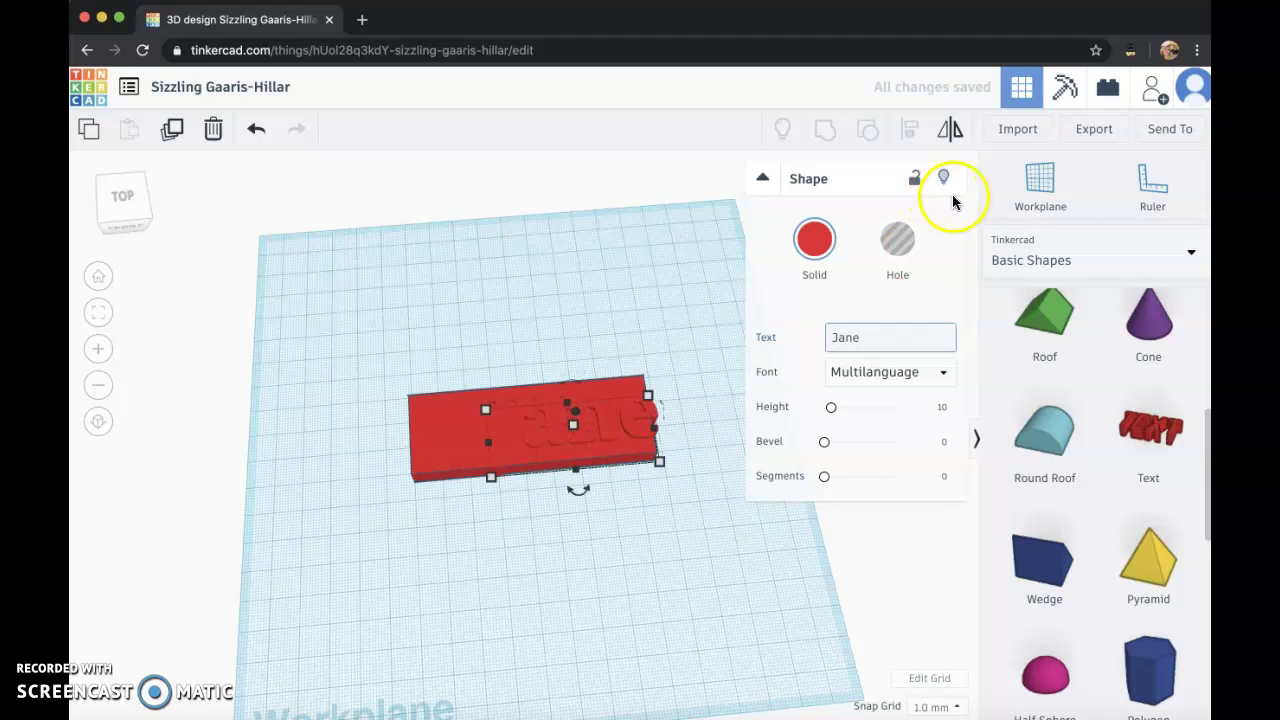
{"action": "left_click", "coordinate": [824, 240]}
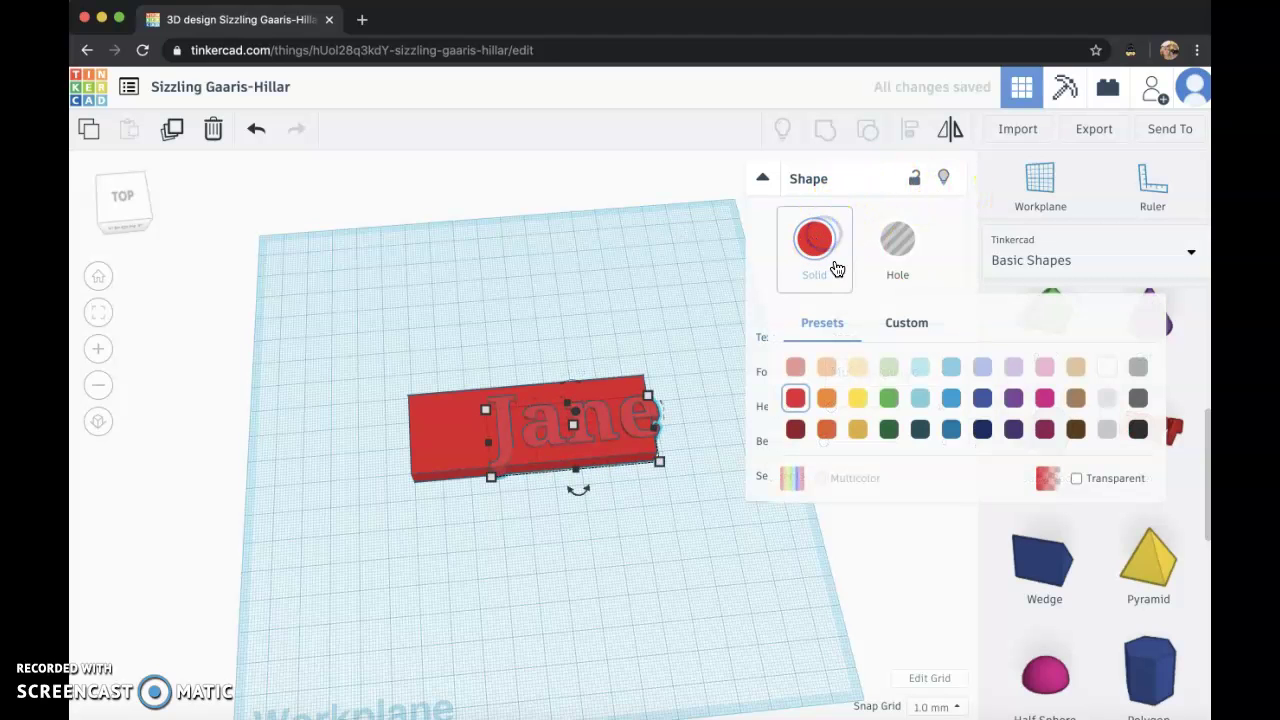
{"action": "left_click", "coordinate": [1114, 368]}
Raise the name text and scale it to about 55.66 × 24.12 to fit across the slab.
{"action": "left_click", "coordinate": [103, 198]}
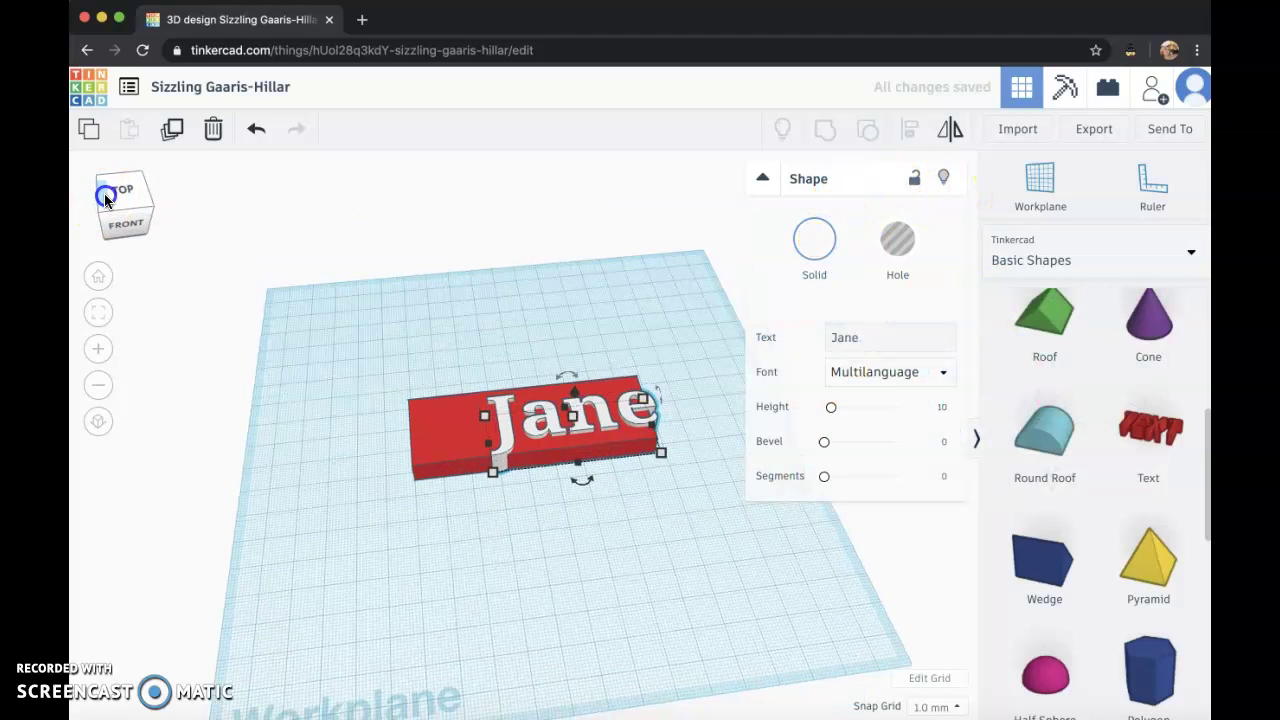
{"action": "left_click_drag", "start_coordinate": [575, 388], "coordinate": [572, 366]}
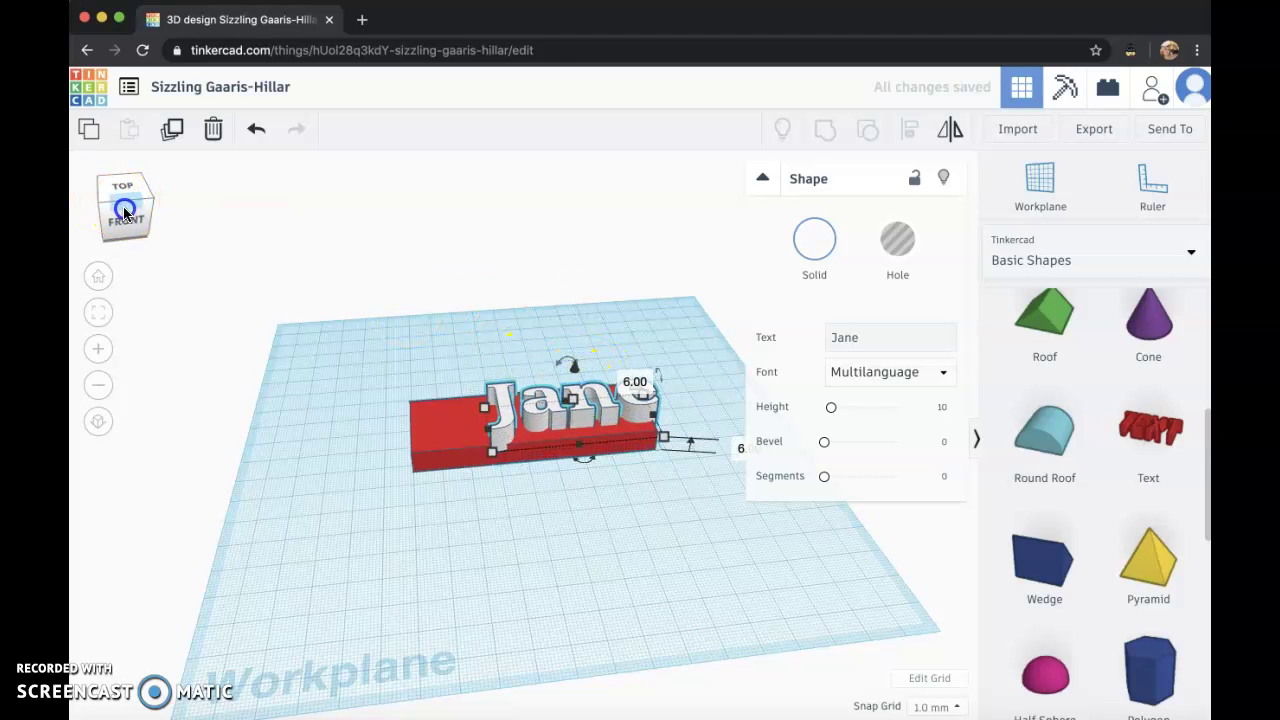
{"action": "left_click", "coordinate": [124, 210]}
{"action": "left_click_drag", "start_coordinate": [669, 417], "coordinate": [603, 428]}
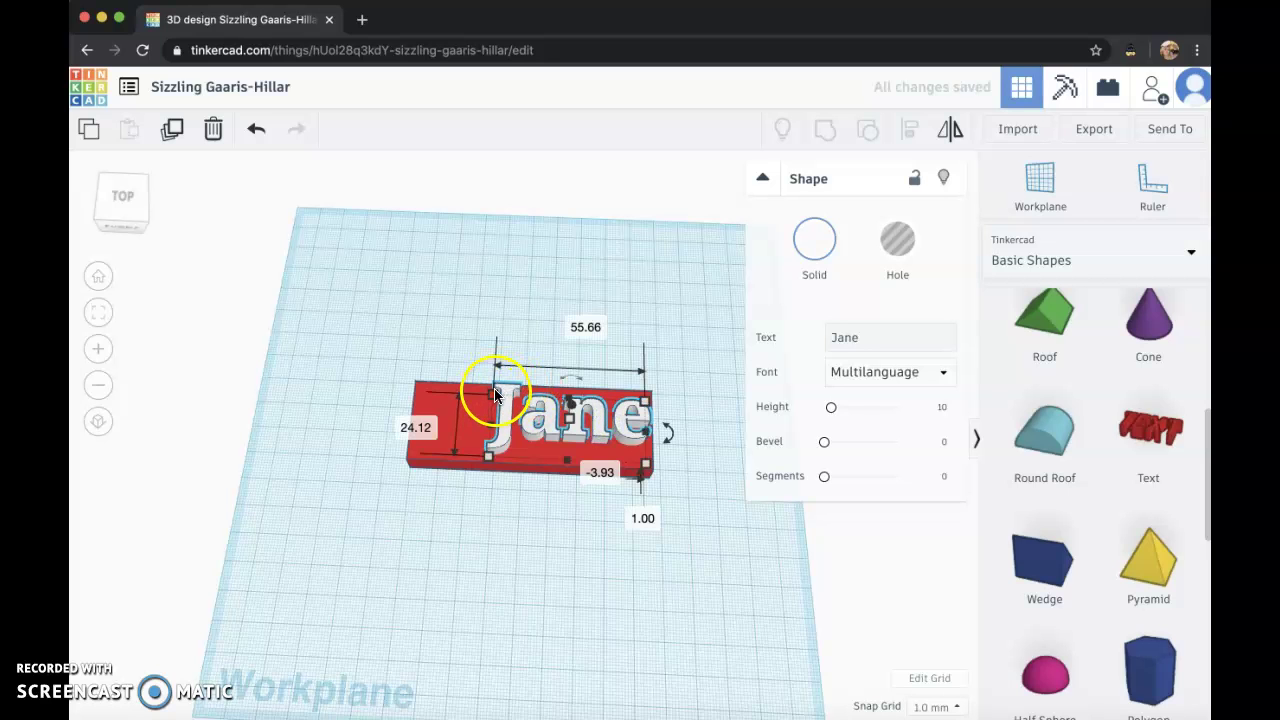
{"action": "left_click", "coordinate": [128, 186]}
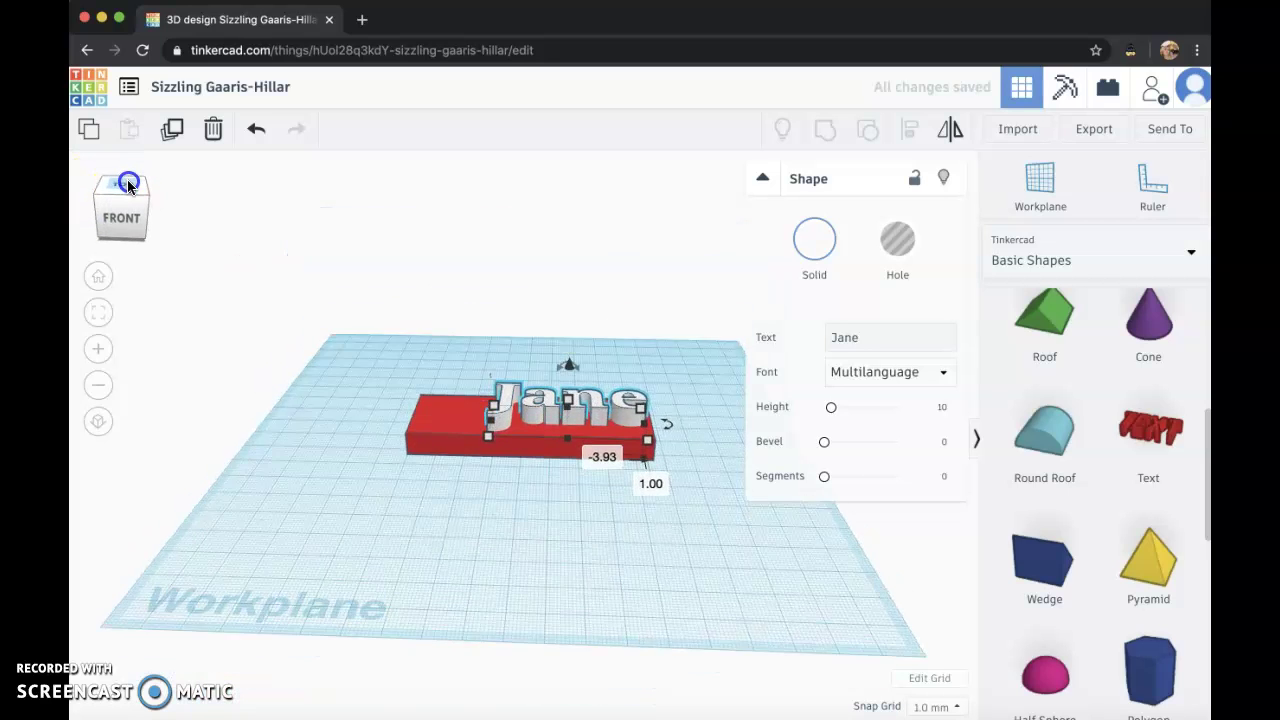
Place a Heart on the slab's left end, size it 23 × 25.05 and 4 tall, colored light pink.
{"action": "scroll", "coordinate": [1135, 556], "scroll_direction": "down", "scroll_amount": 3}
{"action": "scroll", "coordinate": [1116, 555], "scroll_direction": "down", "scroll_amount": 2}
{"action": "left_click_drag", "start_coordinate": [1140, 520], "coordinate": [455, 416]}
{"action": "left_click_drag", "start_coordinate": [407, 466], "coordinate": [424, 459]}
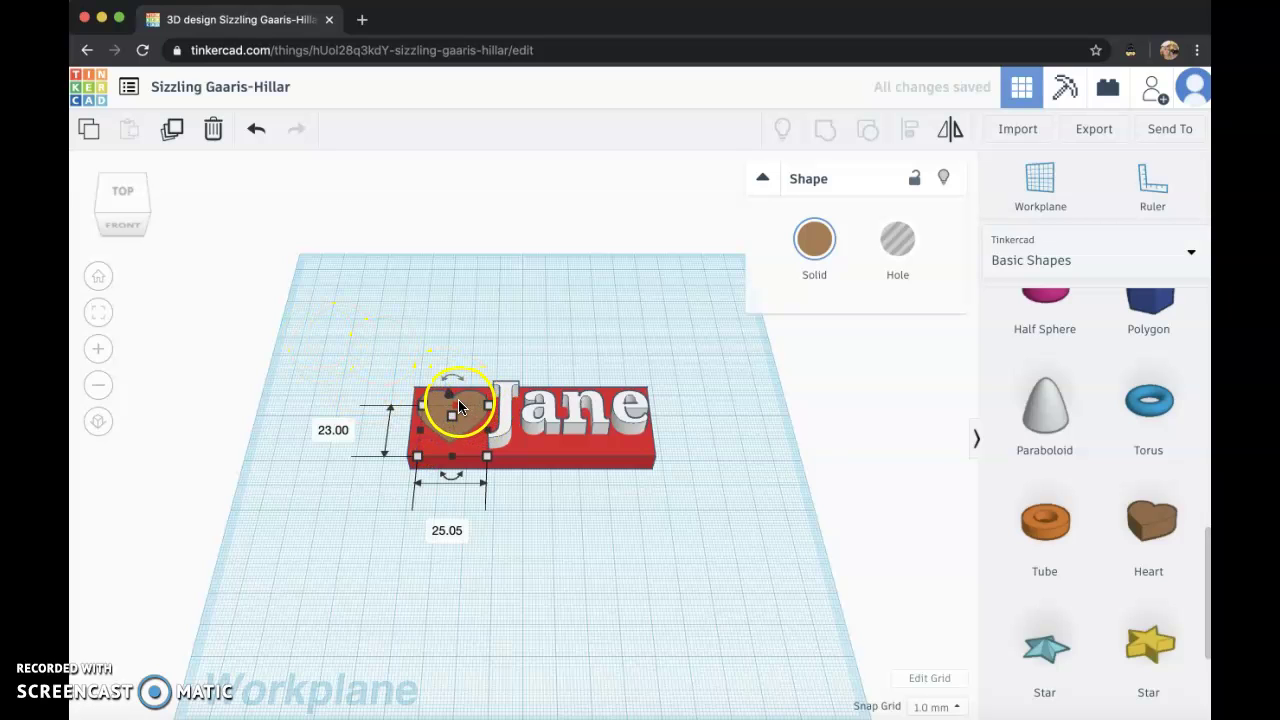
{"action": "left_click_drag", "start_coordinate": [451, 401], "coordinate": [449, 383]}
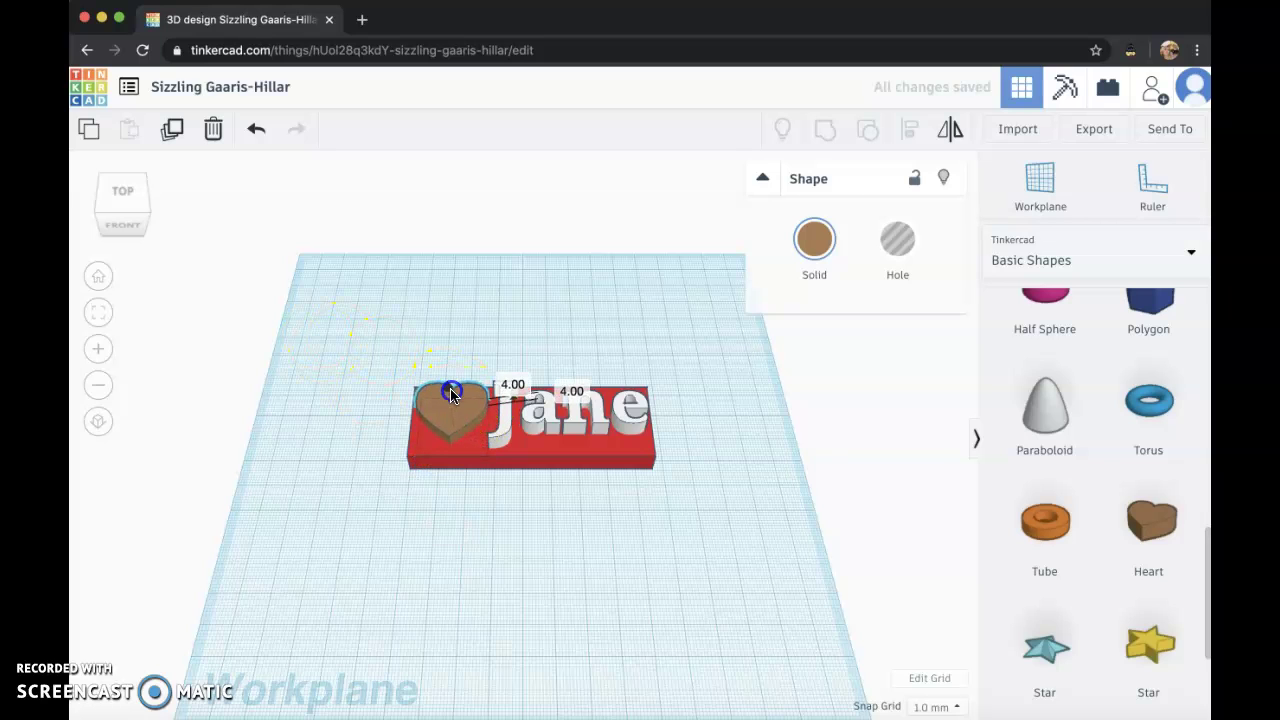
{"action": "left_click", "coordinate": [814, 240]}
{"action": "left_click", "coordinate": [1044, 366]}
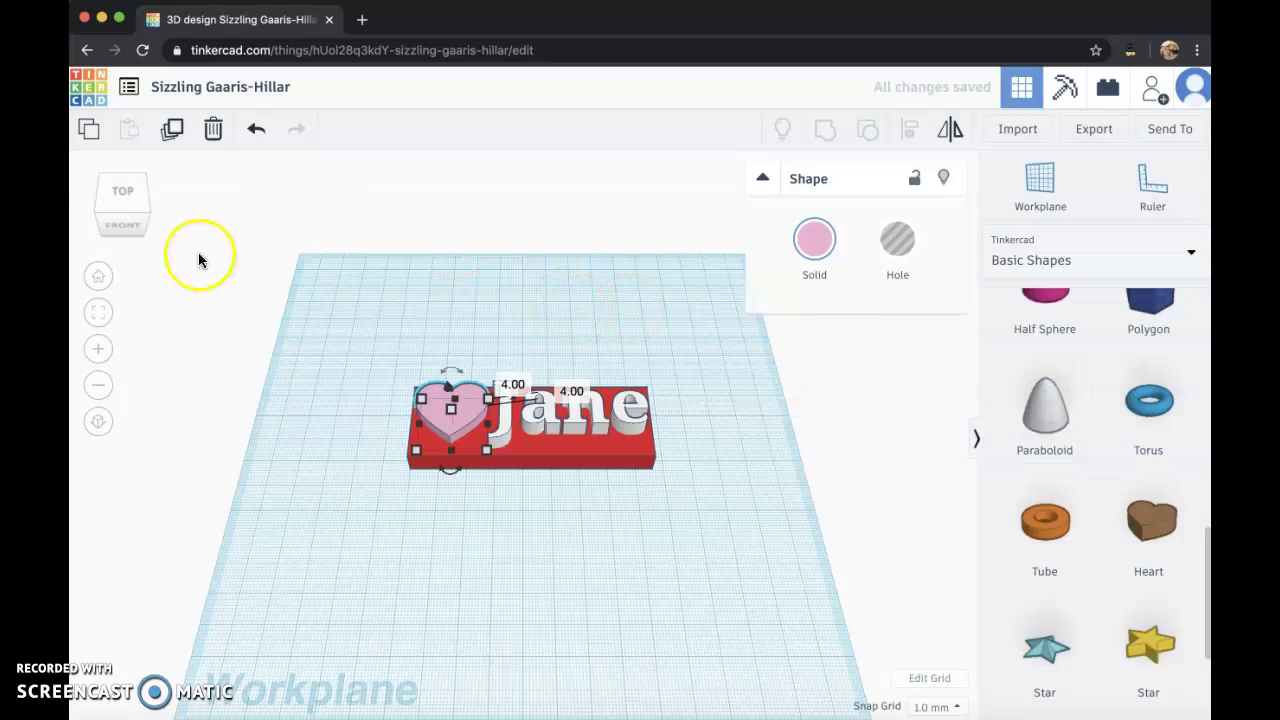
{"action": "left_click", "coordinate": [135, 198]}
{"action": "mouse_move", "coordinate": [139, 211]}
{"action": "left_mouse_down"}
{"action": "mouse_move", "coordinate": [178, 188]}
{"action": "mouse_move", "coordinate": [194, 197]}
{"action": "mouse_move", "coordinate": [174, 214]}
{"action": "mouse_move", "coordinate": [137, 206]}
{"action": "mouse_move", "coordinate": [139, 217]}
{"action": "left_mouse_up"}
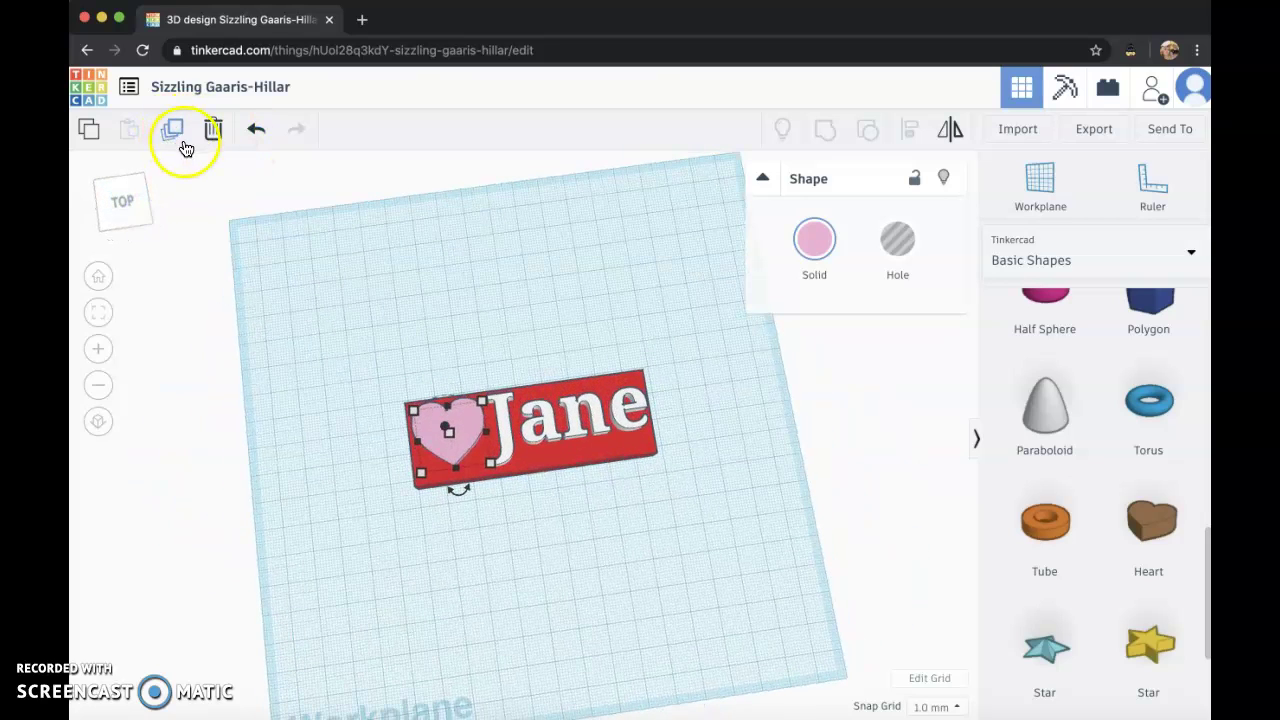
Rename the design to 'Nametag' and exit the editor to the dashboard.
{"action": "left_click", "coordinate": [202, 90]}
{"action": "key", "text": "BackSpace"}
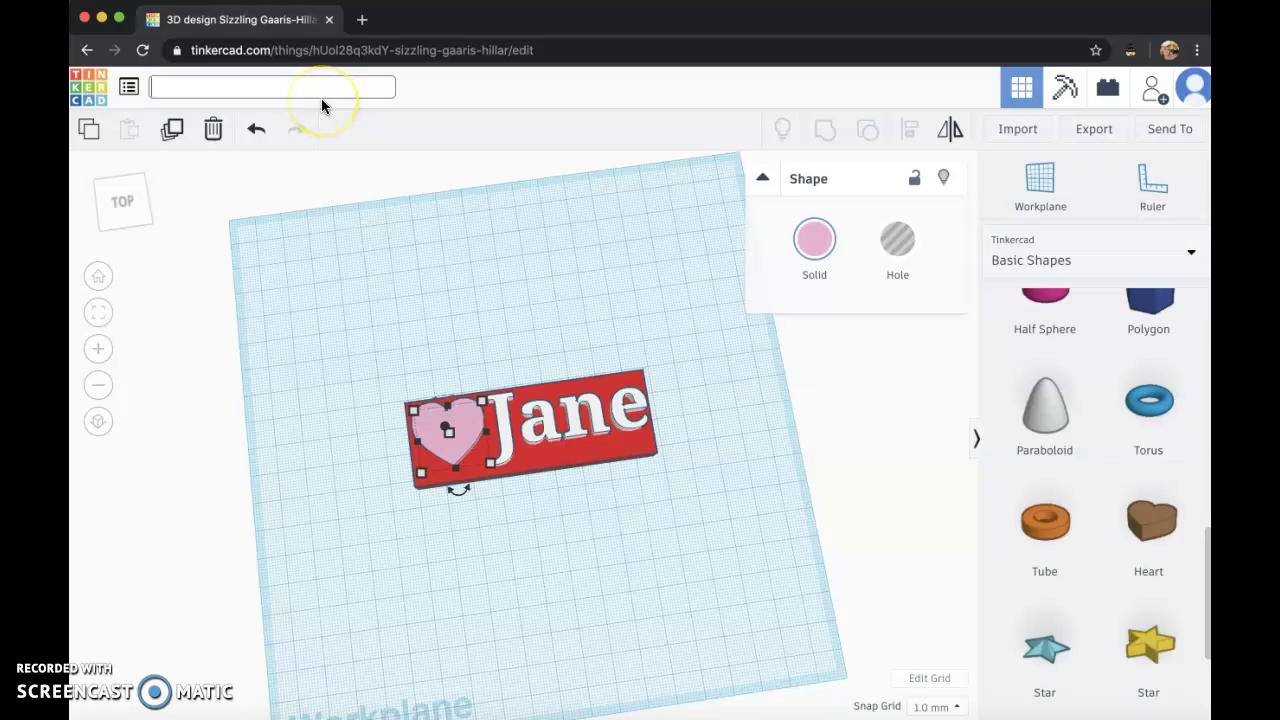
{"action": "type", "text": "Nametag"}
{"action": "key", "text": "Return"}
{"action": "left_click", "coordinate": [88, 95]}
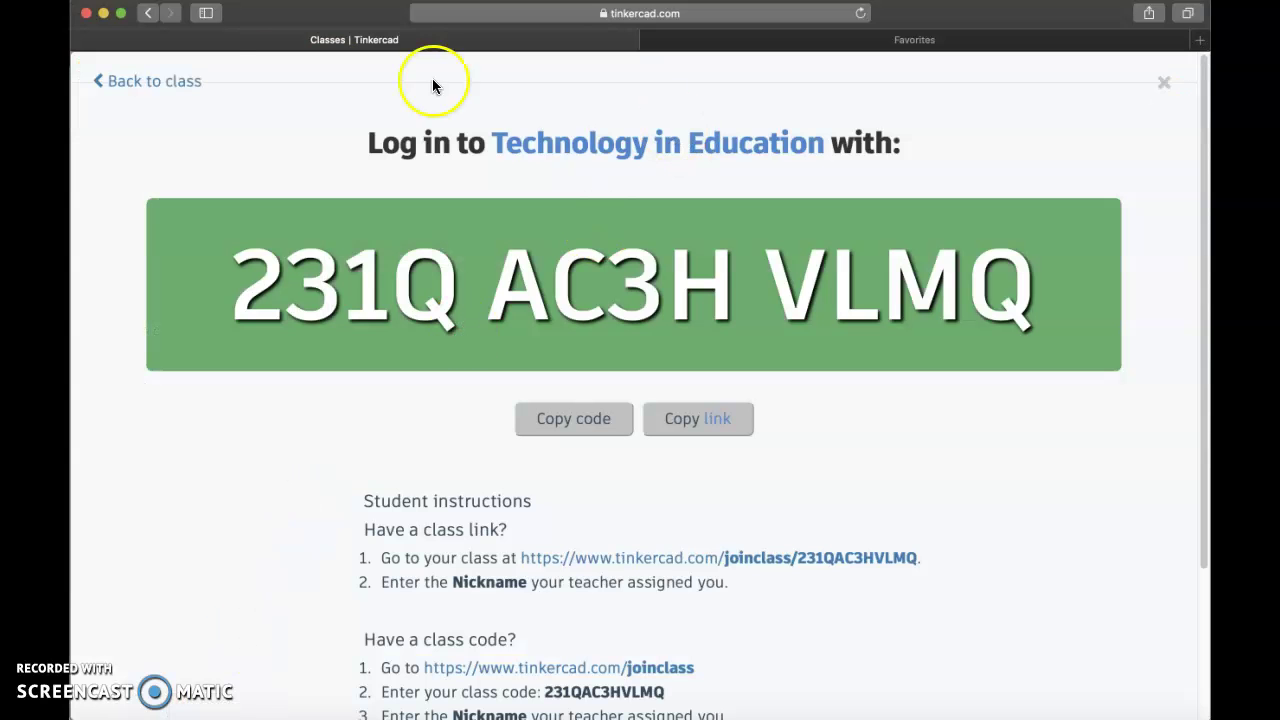
Go back to the class list, reload it, and open the student's Nametag design.
{"action": "left_click", "coordinate": [158, 82]}
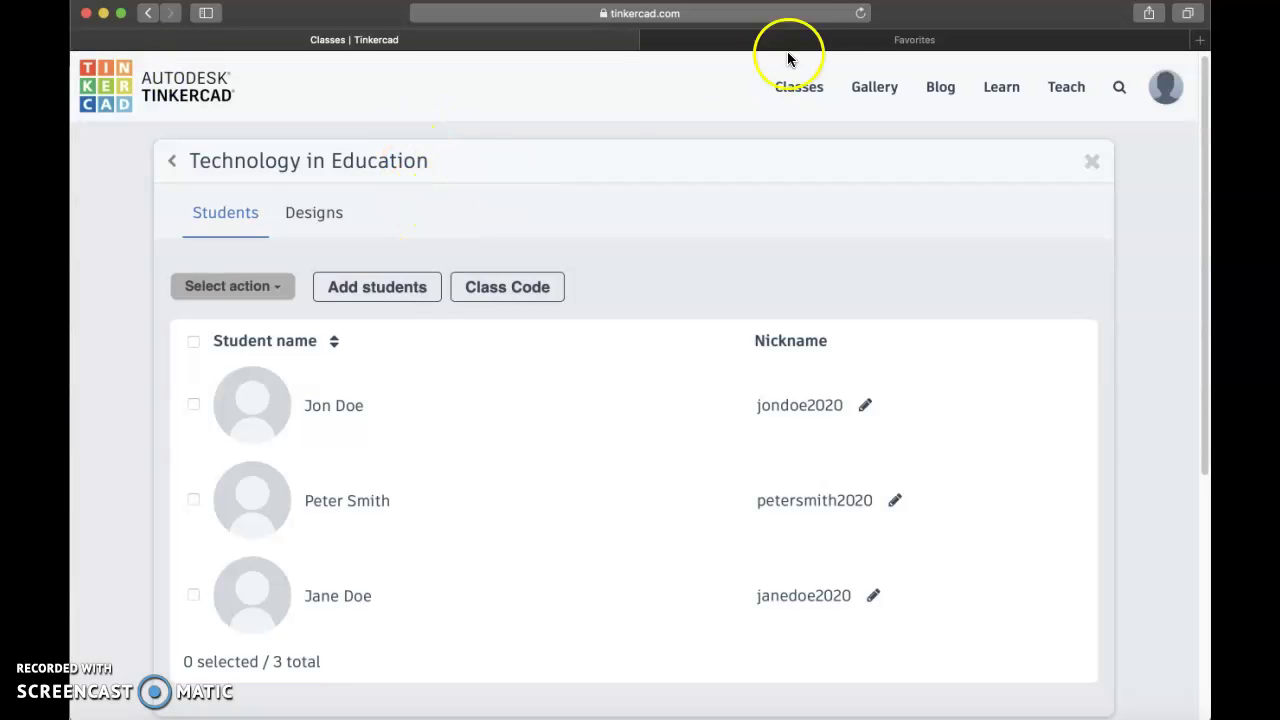
{"action": "left_click", "coordinate": [862, 16]}
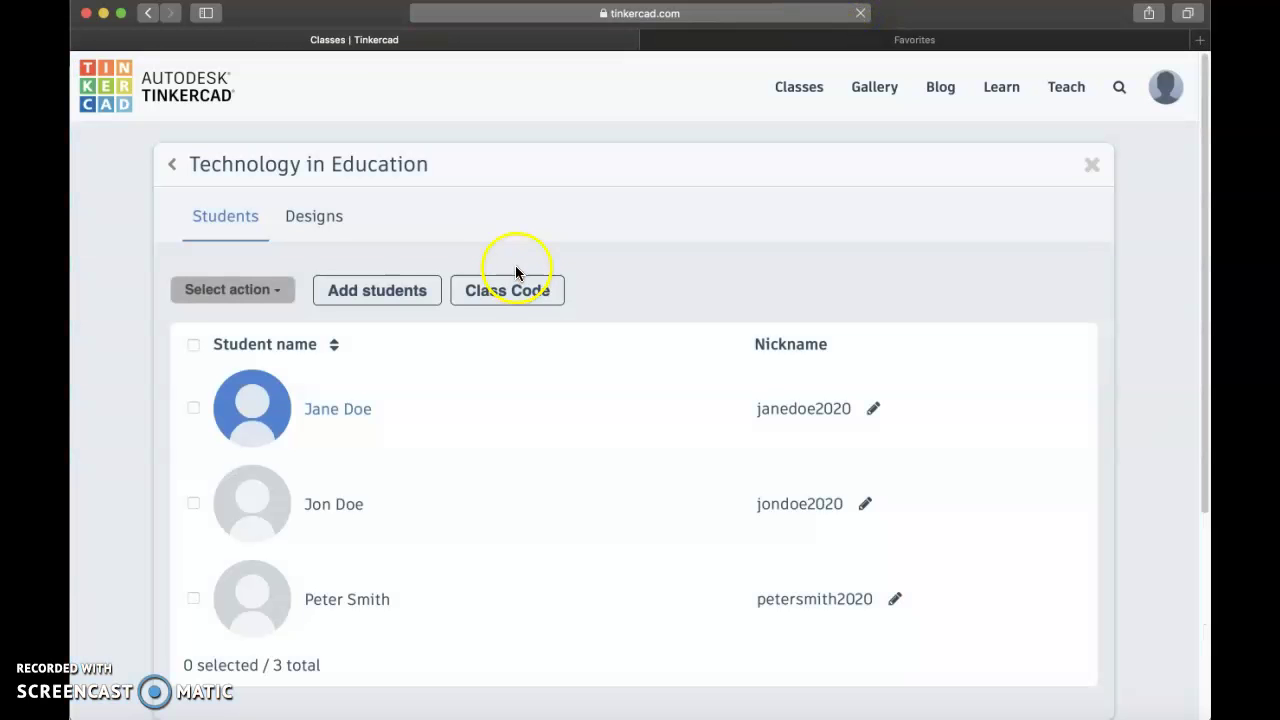
{"action": "left_click", "coordinate": [358, 407]}
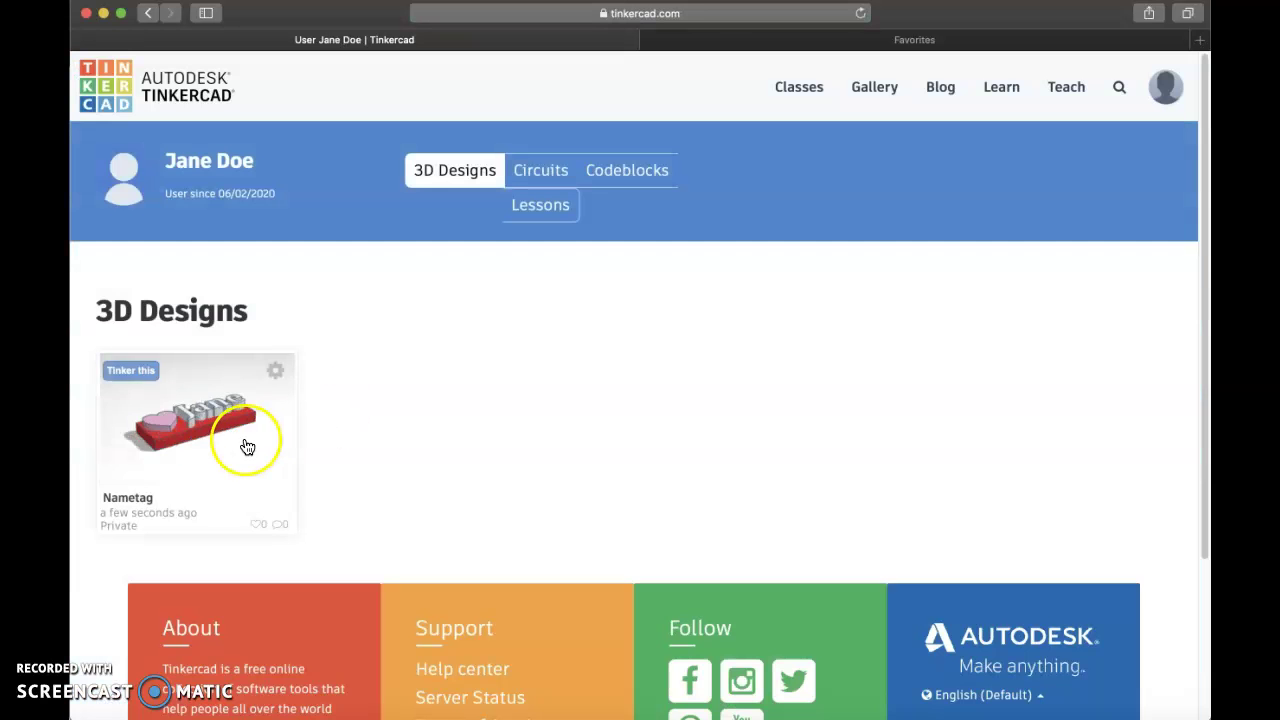
{"action": "left_click", "coordinate": [243, 444]}
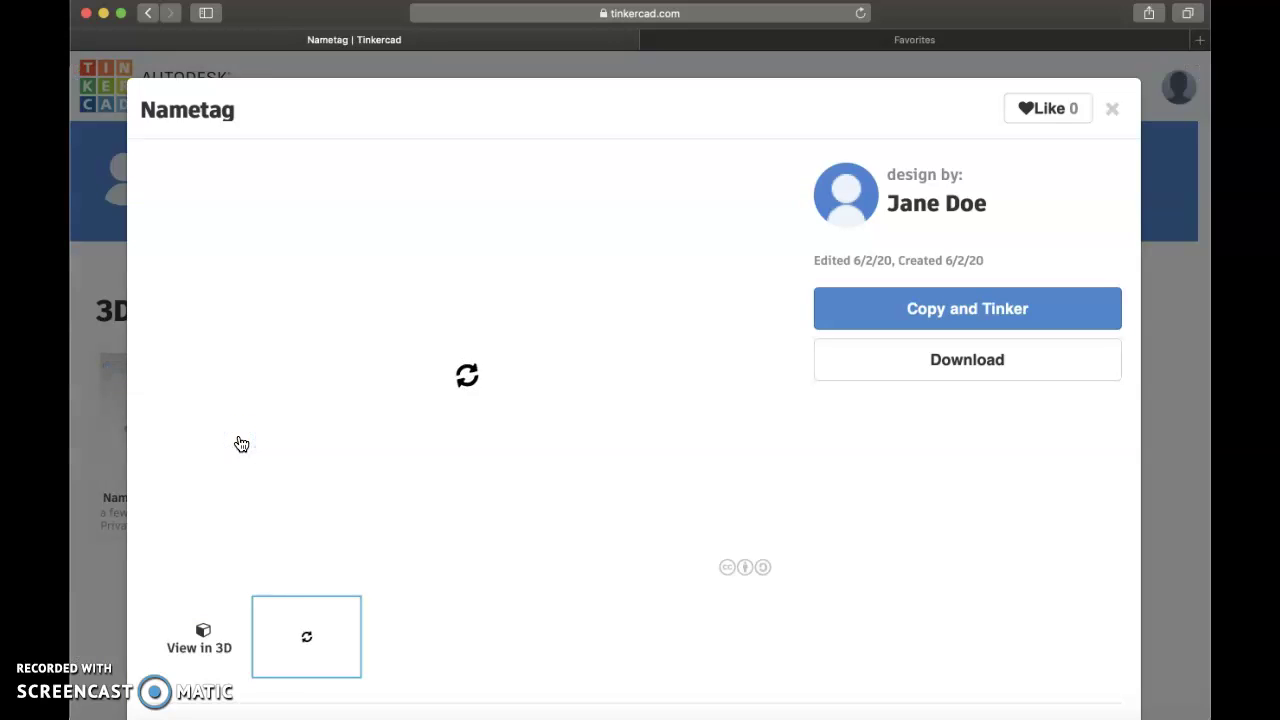
Draft the comment "That looks nice!" on the Nametag design.
{"action": "scroll", "coordinate": [492, 437], "scroll_direction": "down", "scroll_amount": 5}
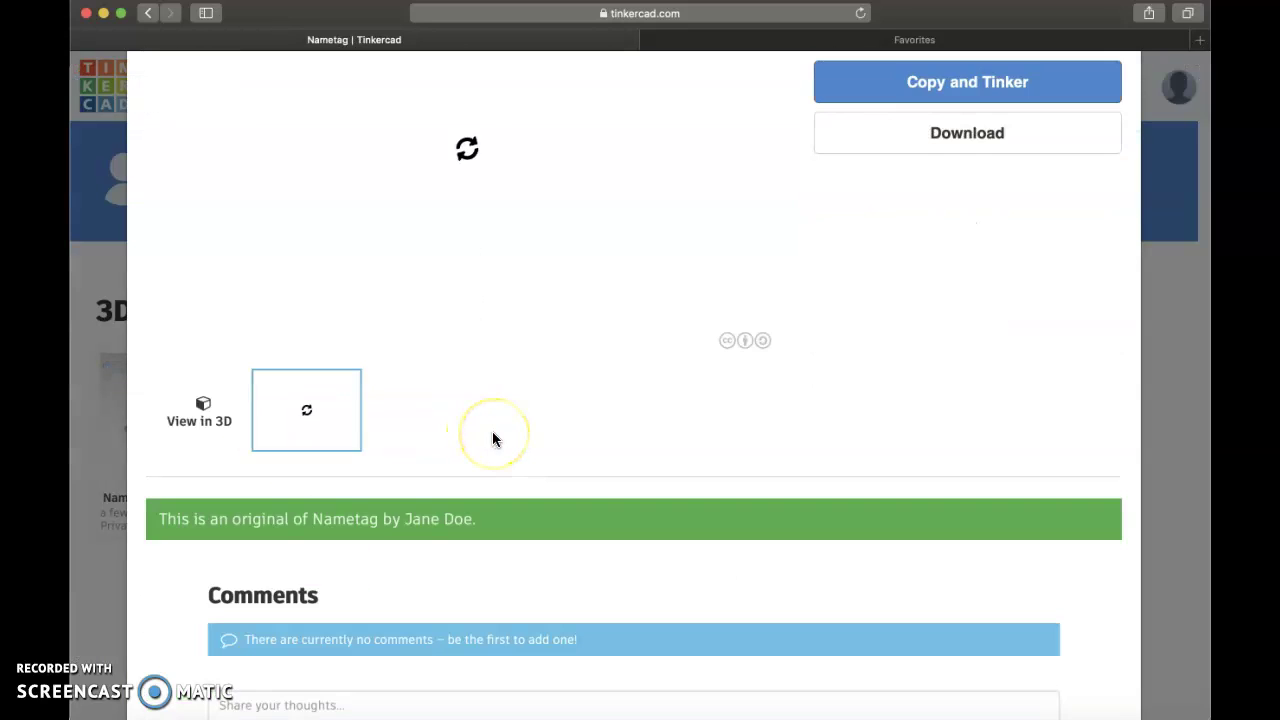
{"action": "scroll", "coordinate": [492, 438], "scroll_direction": "down", "scroll_amount": 3}
{"action": "left_click", "coordinate": [369, 575]}
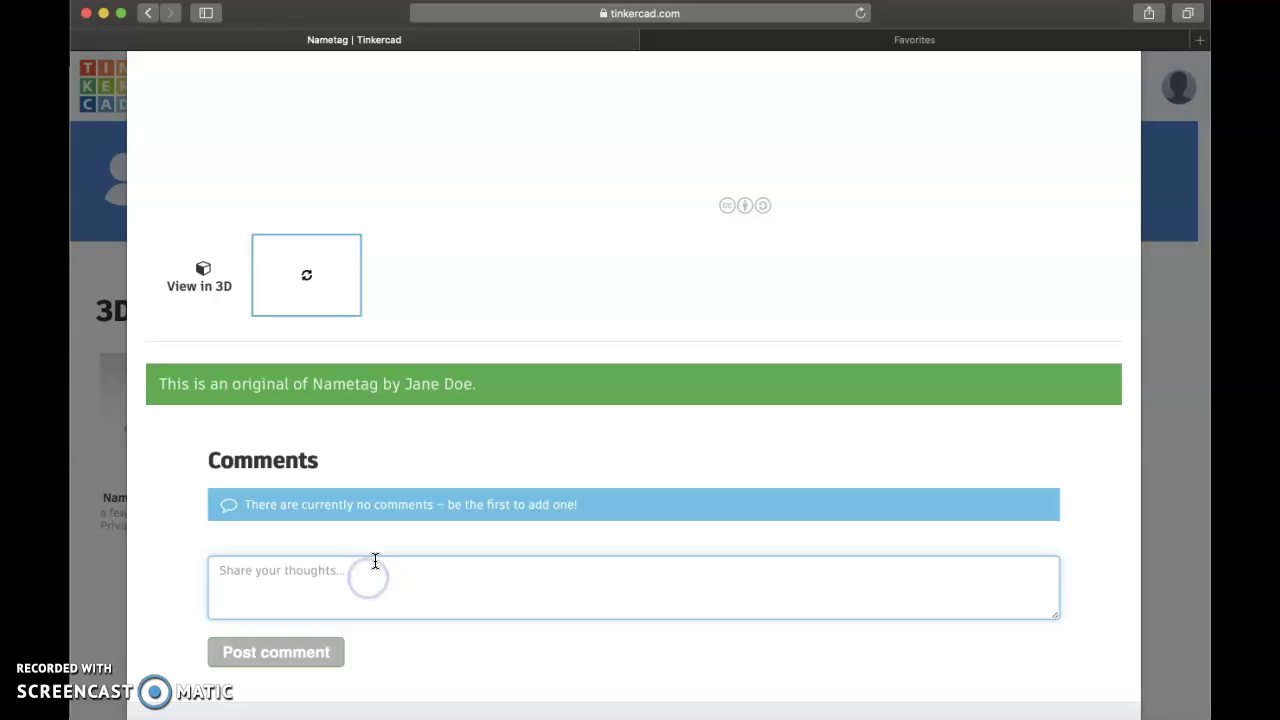
{"action": "type", "text": "That looks nice!"}
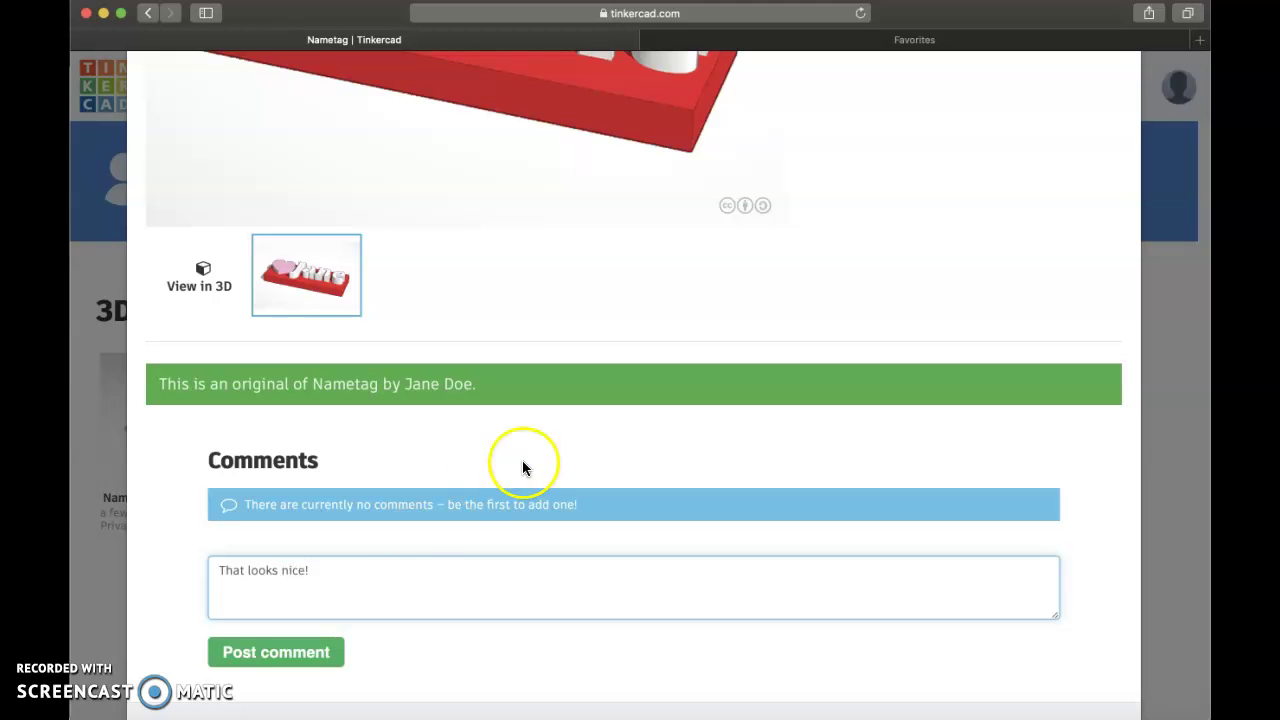
{"action": "scroll", "coordinate": [540, 460], "scroll_direction": "up", "scroll_amount": 8}
Like the Nametag design, check its download options, and close back to the student's 3D Designs.
{"action": "left_click", "coordinate": [1060, 117]}
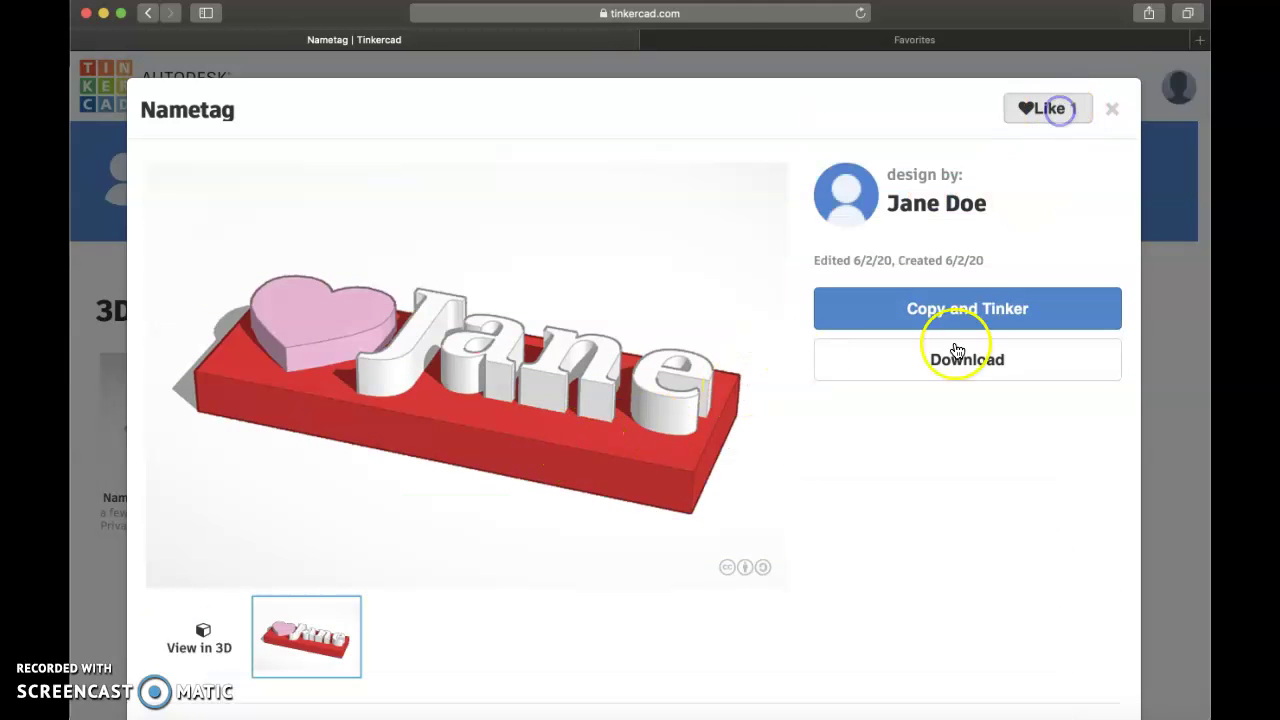
{"action": "left_click", "coordinate": [960, 358]}
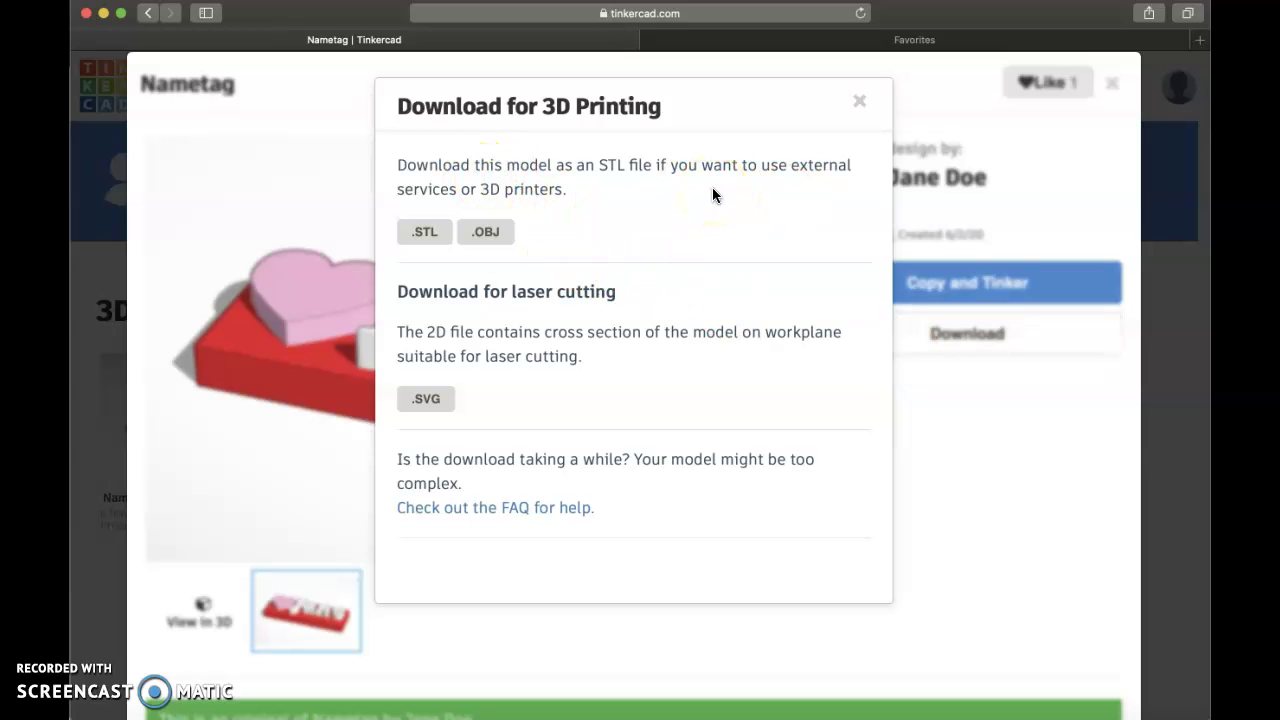
{"action": "left_click", "coordinate": [860, 103]}
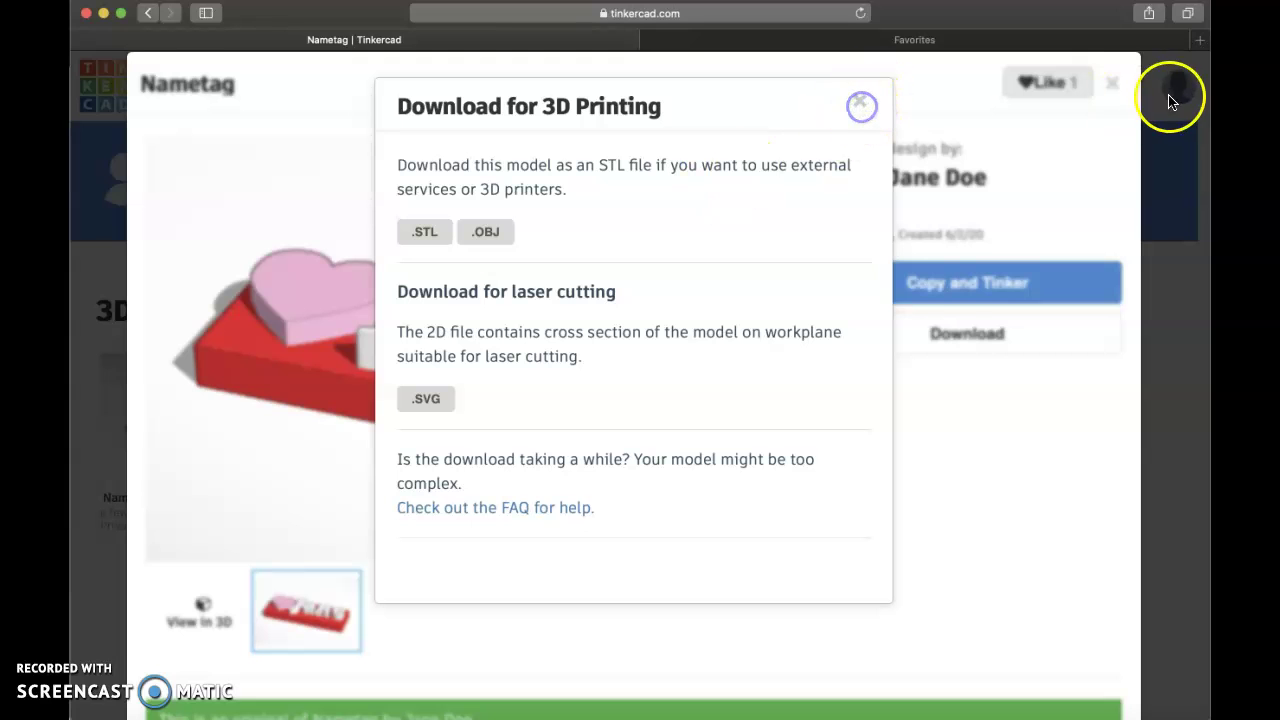
{"action": "left_click", "coordinate": [1112, 84]}
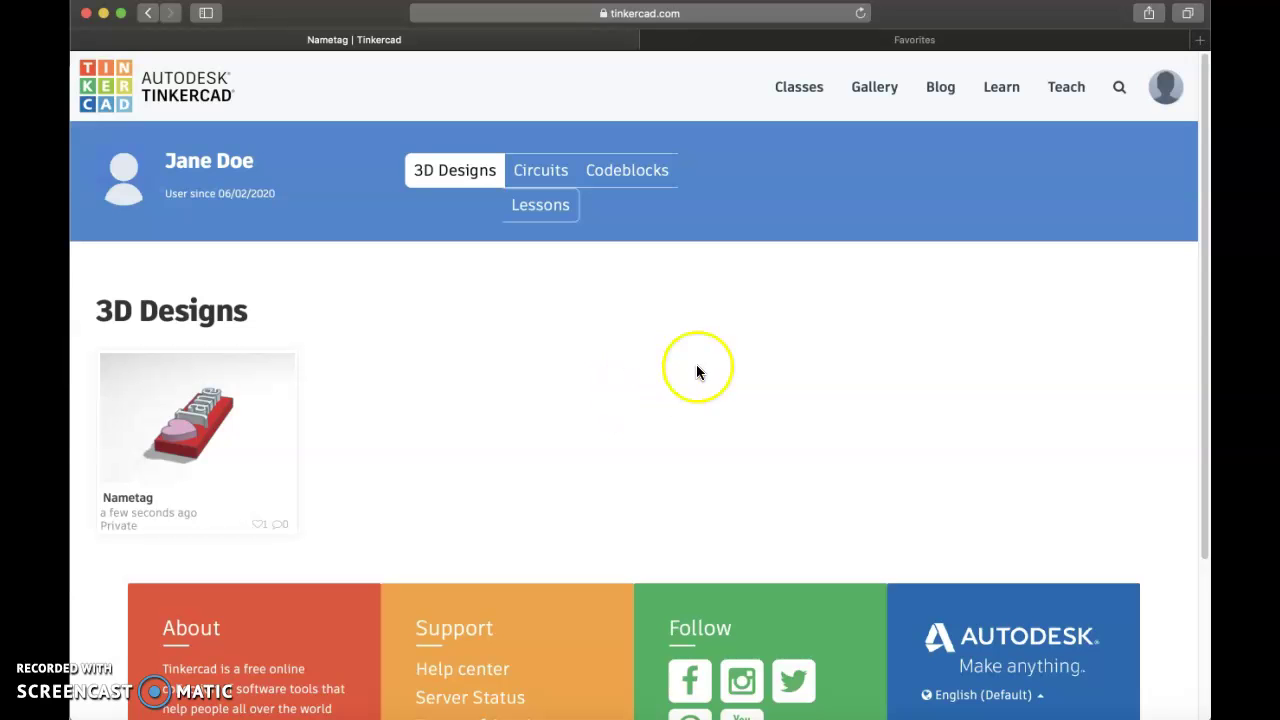
Look through the Teach page's Getting started and Resources cards, then switch to the Gallery.
{"action": "left_click", "coordinate": [1076, 96]}
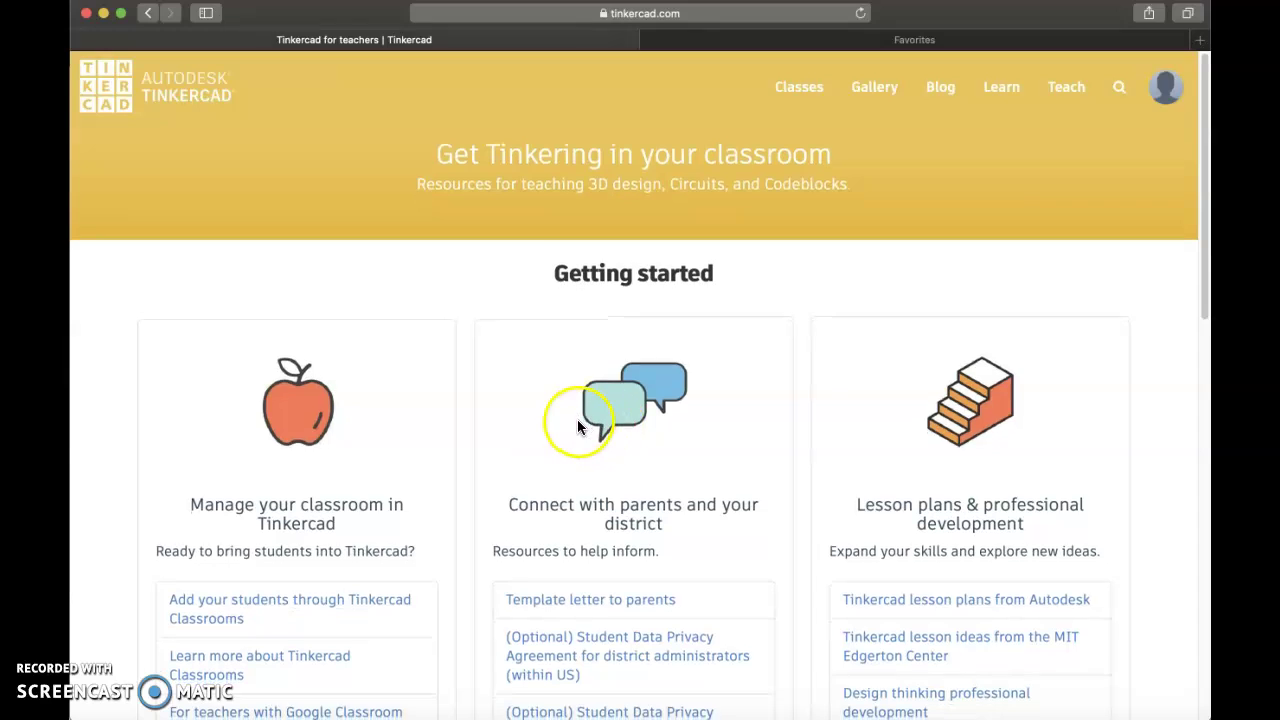
{"action": "scroll", "coordinate": [577, 426], "scroll_direction": "down", "scroll_amount": 1}
{"action": "scroll", "coordinate": [577, 420], "scroll_direction": "down", "scroll_amount": 3}
{"action": "scroll", "coordinate": [577, 418], "scroll_direction": "down", "scroll_amount": 6}
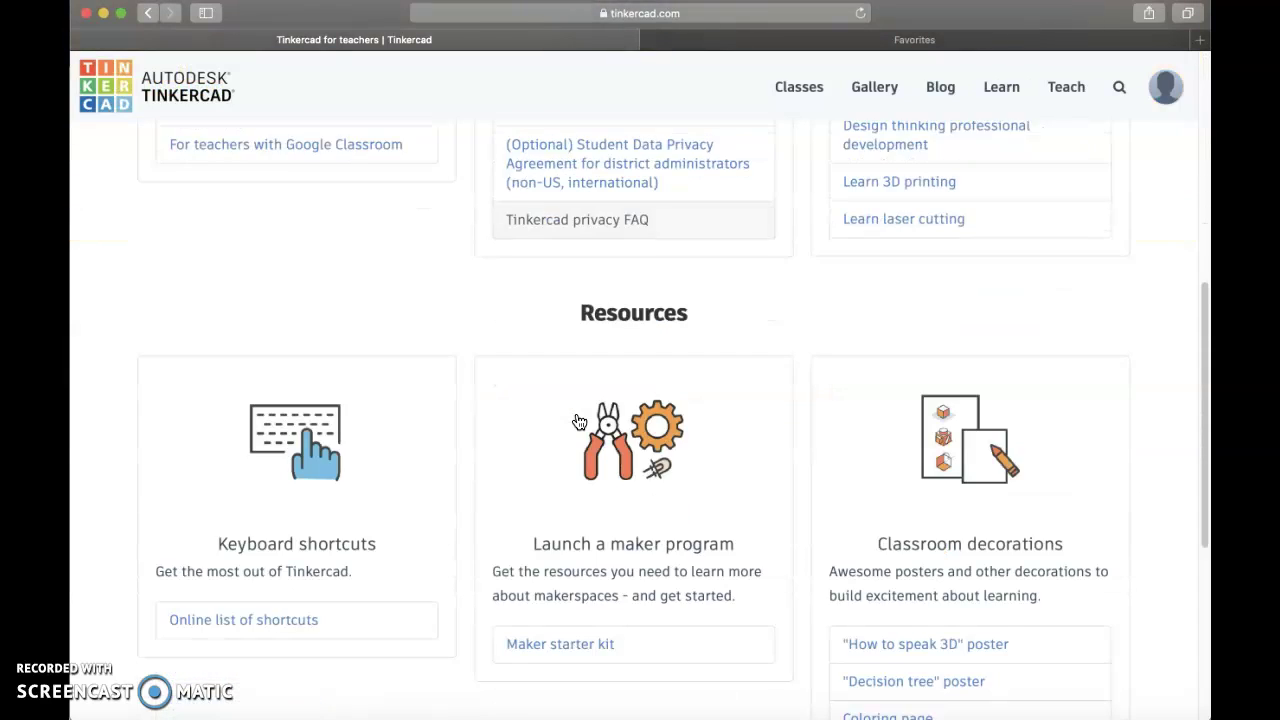
{"action": "scroll", "coordinate": [578, 421], "scroll_direction": "up", "scroll_amount": 3}
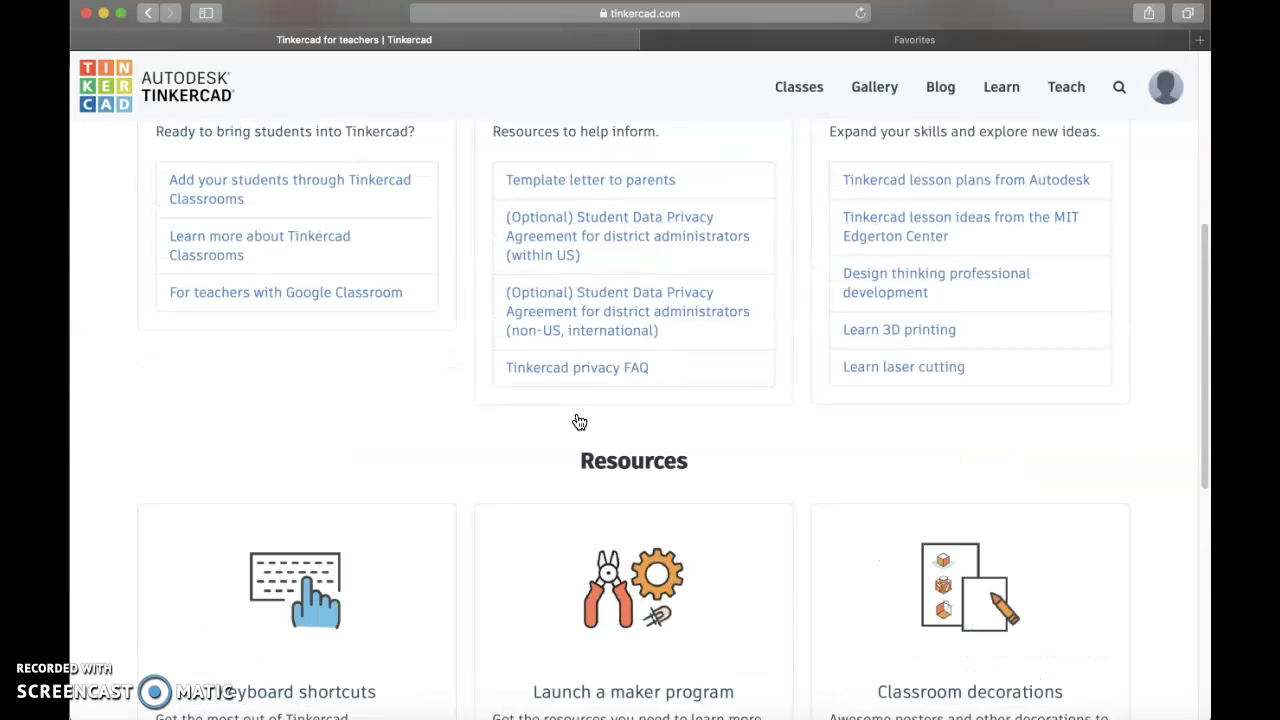
{"action": "left_click", "coordinate": [874, 93]}
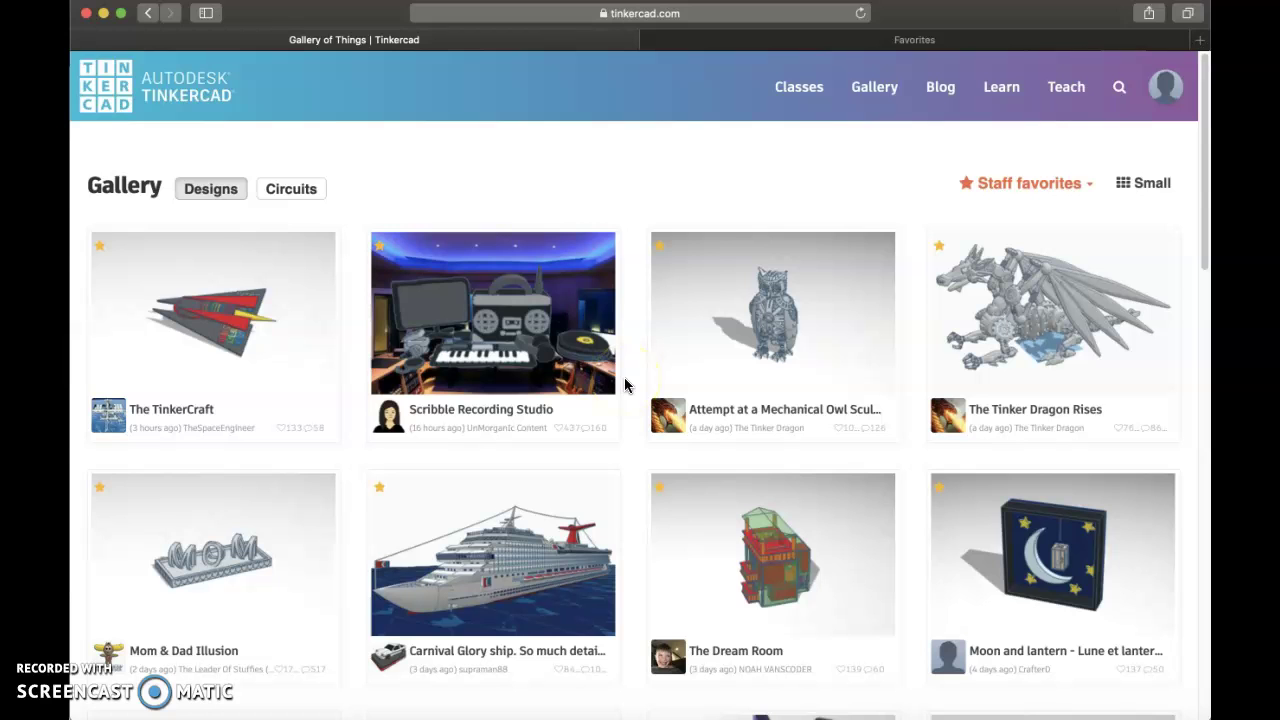
Browse the gallery, then go to Learn and switch from 3D Lessons to 3D Projects.
{"action": "scroll", "coordinate": [625, 379], "scroll_direction": "down", "scroll_amount": 3}
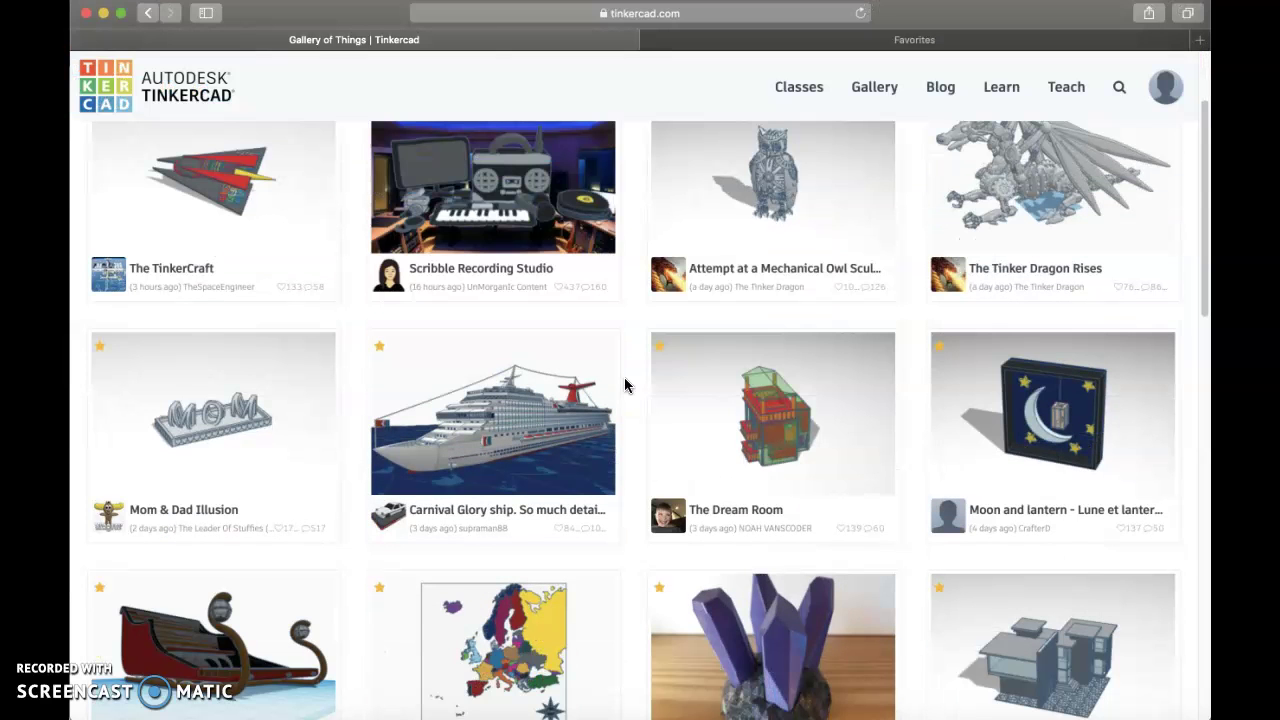
{"action": "scroll", "coordinate": [625, 382], "scroll_direction": "down", "scroll_amount": 2}
{"action": "scroll", "coordinate": [625, 382], "scroll_direction": "up", "scroll_amount": 5}
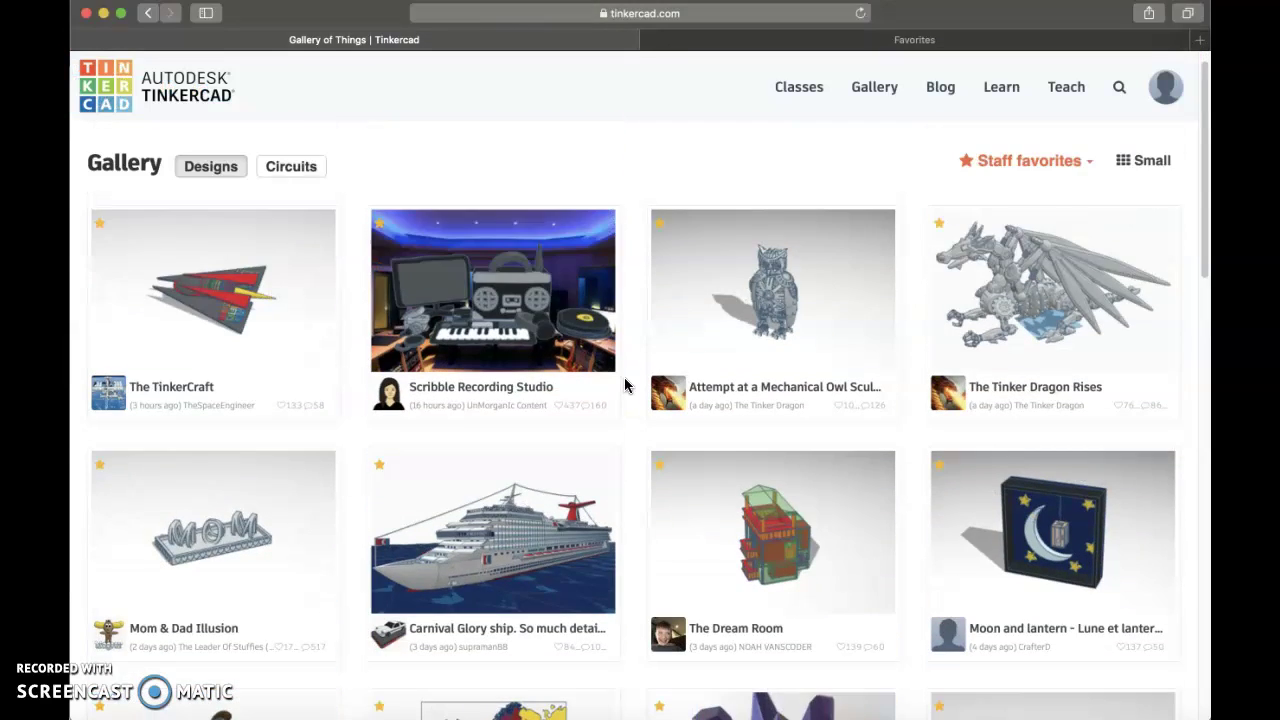
{"action": "left_click", "coordinate": [1005, 87]}
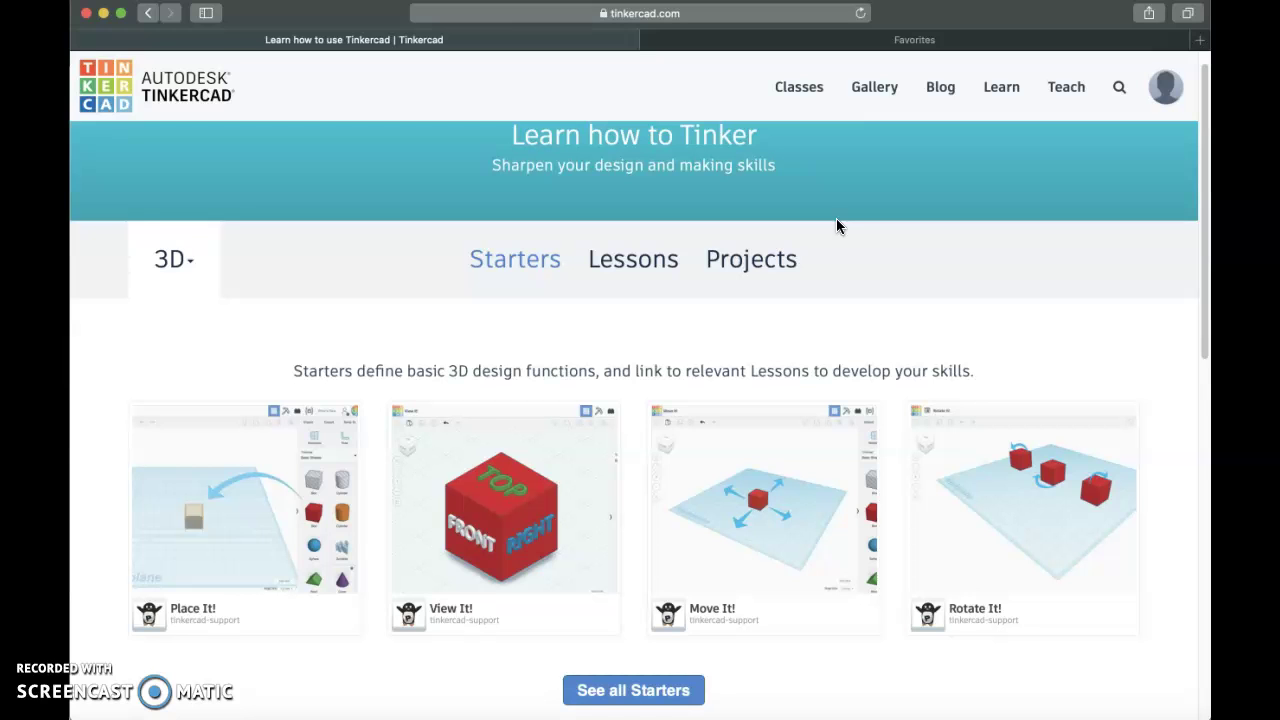
{"action": "left_click", "coordinate": [628, 258]}
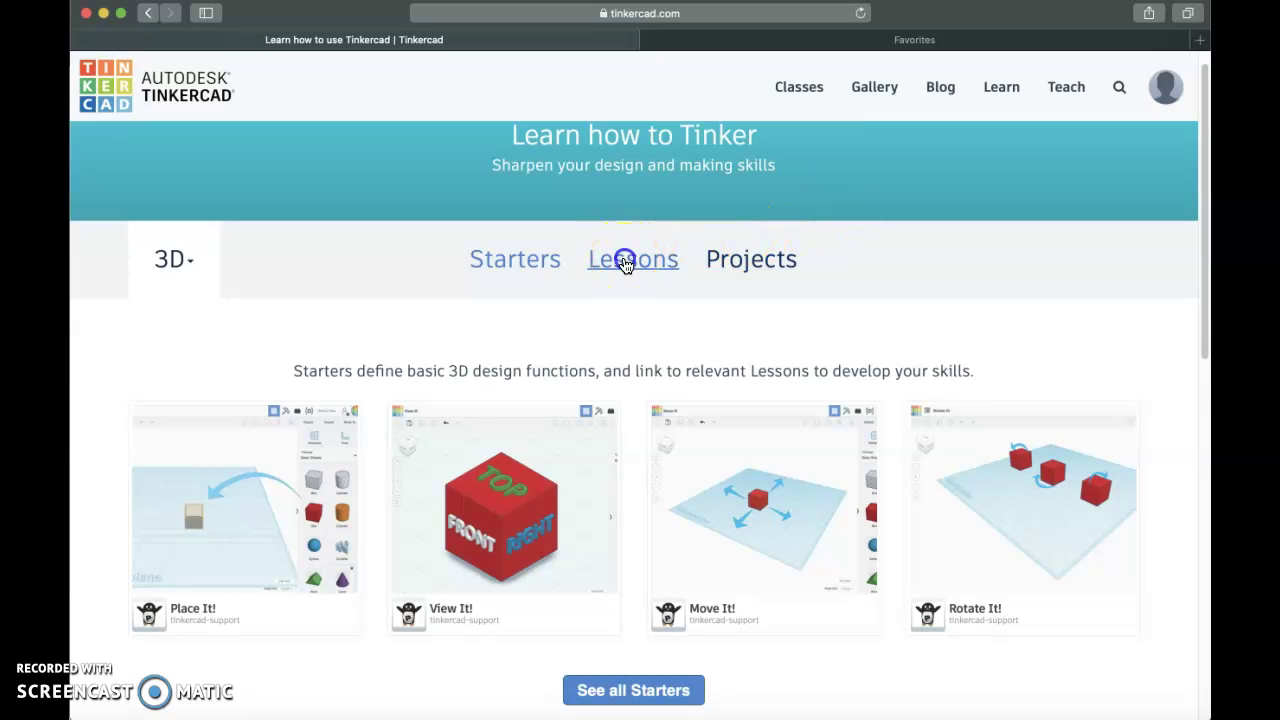
{"action": "left_click", "coordinate": [730, 258]}
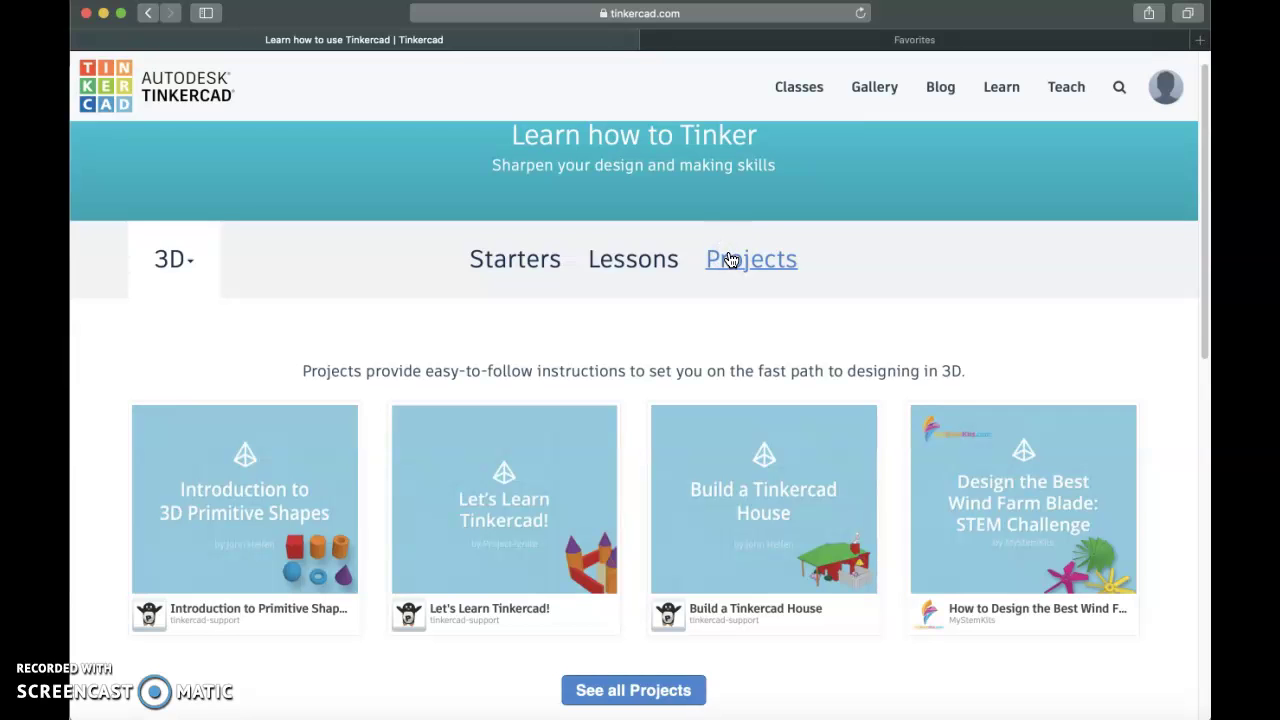
Open blog.tinkercad.com in a new tab and browse posts like Award Design Challenge Roundup.
{"action": "left_click", "coordinate": [941, 90]}
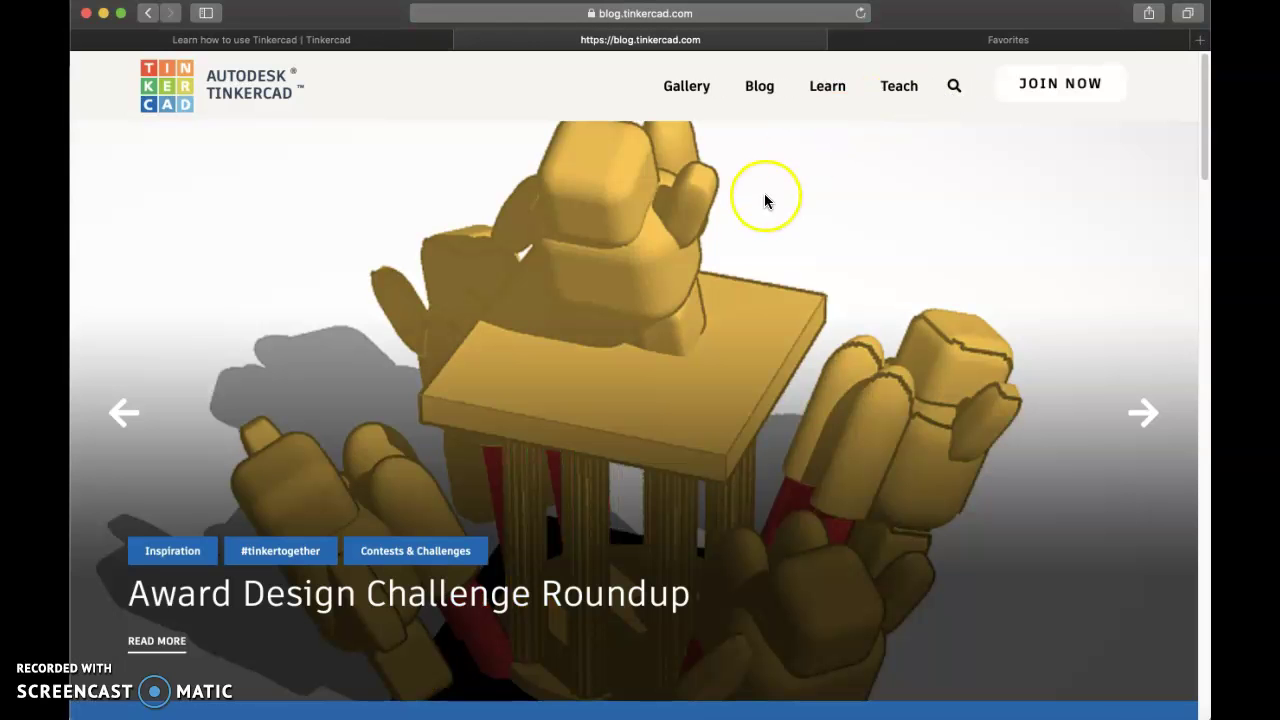
{"action": "mouse_move", "coordinate": [1205, 150]}
{"action": "left_mouse_down"}
{"action": "mouse_move", "coordinate": [1200, 180]}
{"action": "mouse_move", "coordinate": [1196, 143]}
{"action": "left_mouse_up"}
{"action": "scroll", "coordinate": [1180, 206], "scroll_direction": "down", "scroll_amount": 10}
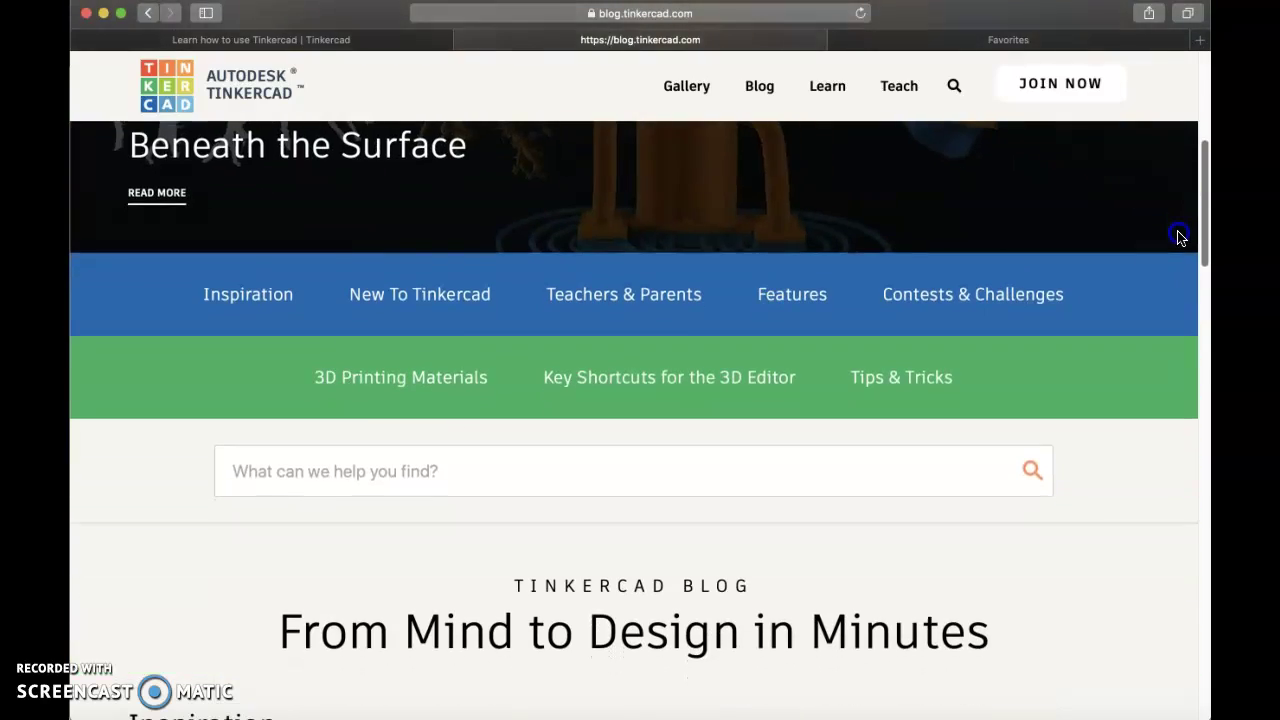
{"action": "scroll", "coordinate": [1168, 289], "scroll_direction": "down", "scroll_amount": 10}
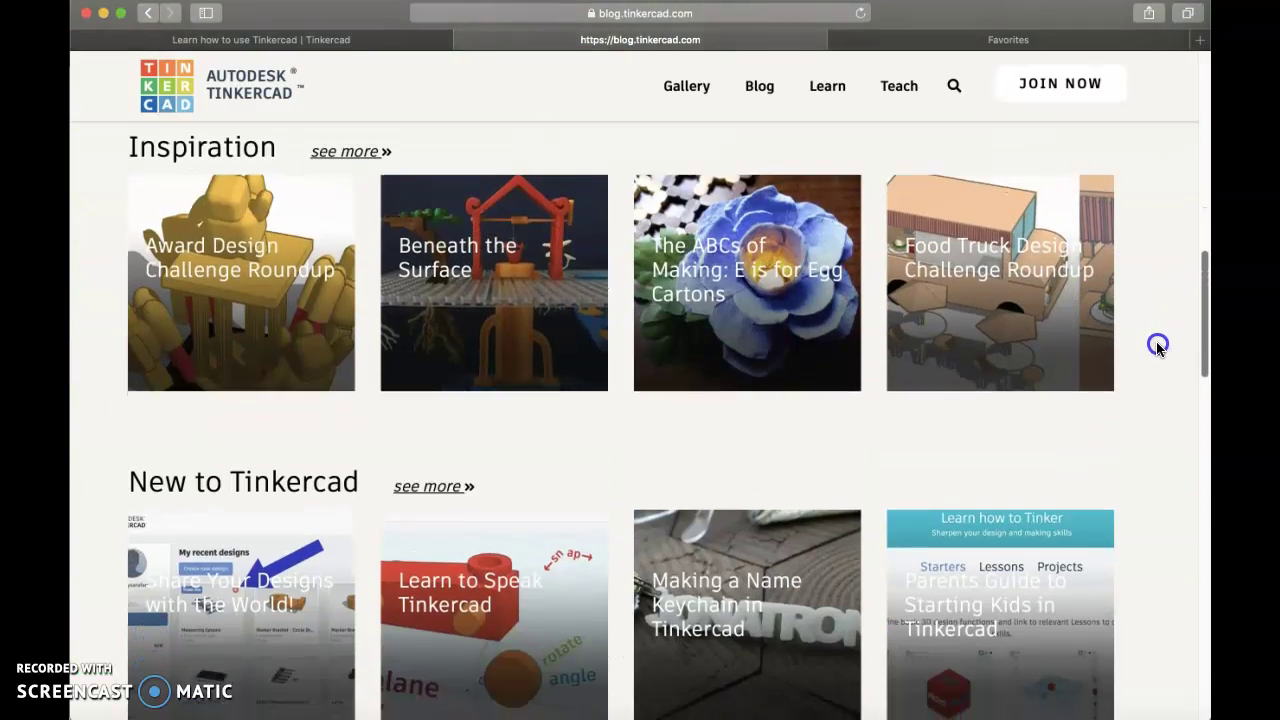
{"action": "scroll", "coordinate": [1157, 397], "scroll_direction": "up", "scroll_amount": 15}
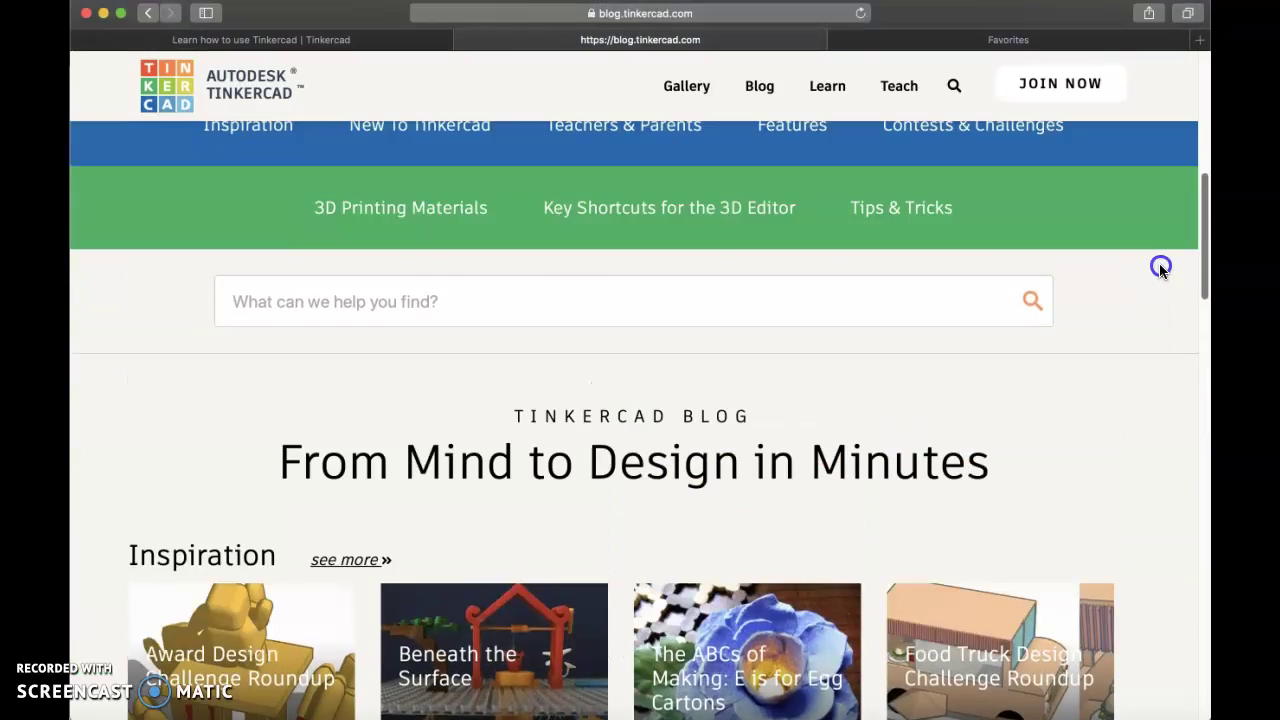
{"action": "scroll", "coordinate": [1167, 173], "scroll_direction": "up", "scroll_amount": 3}
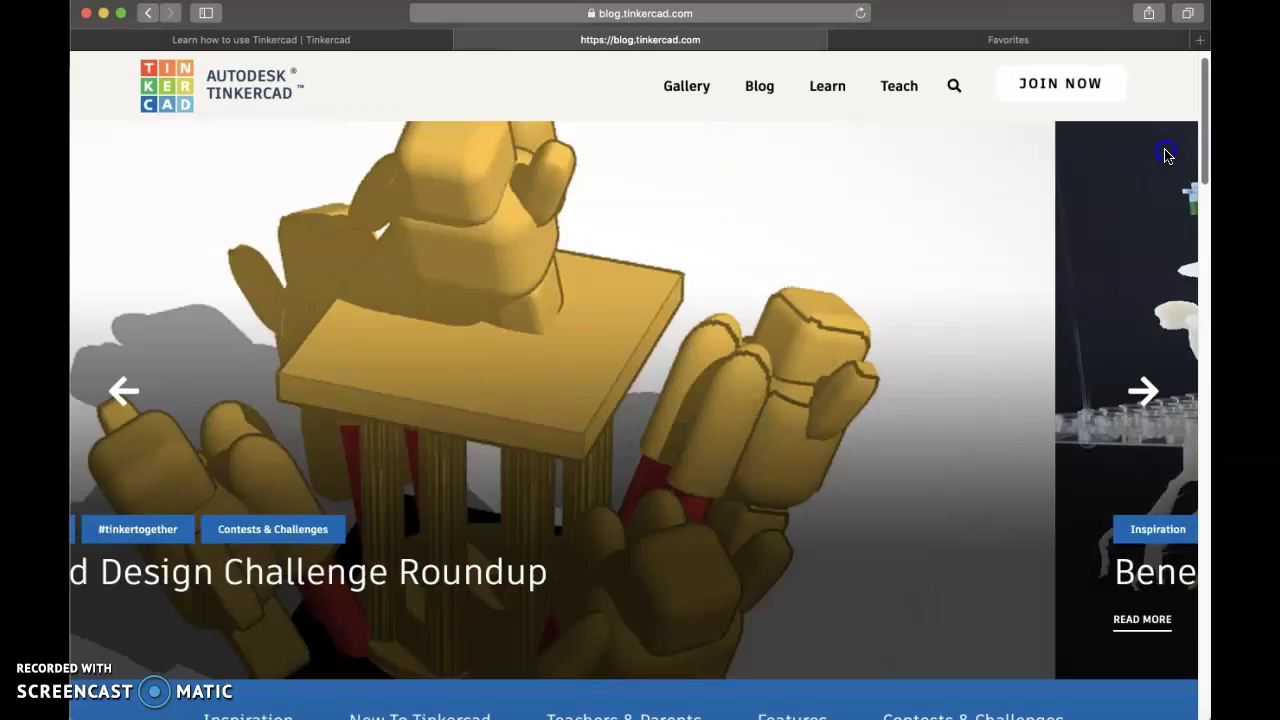
{"action": "scroll", "coordinate": [1167, 160], "scroll_direction": "down", "scroll_amount": 2}
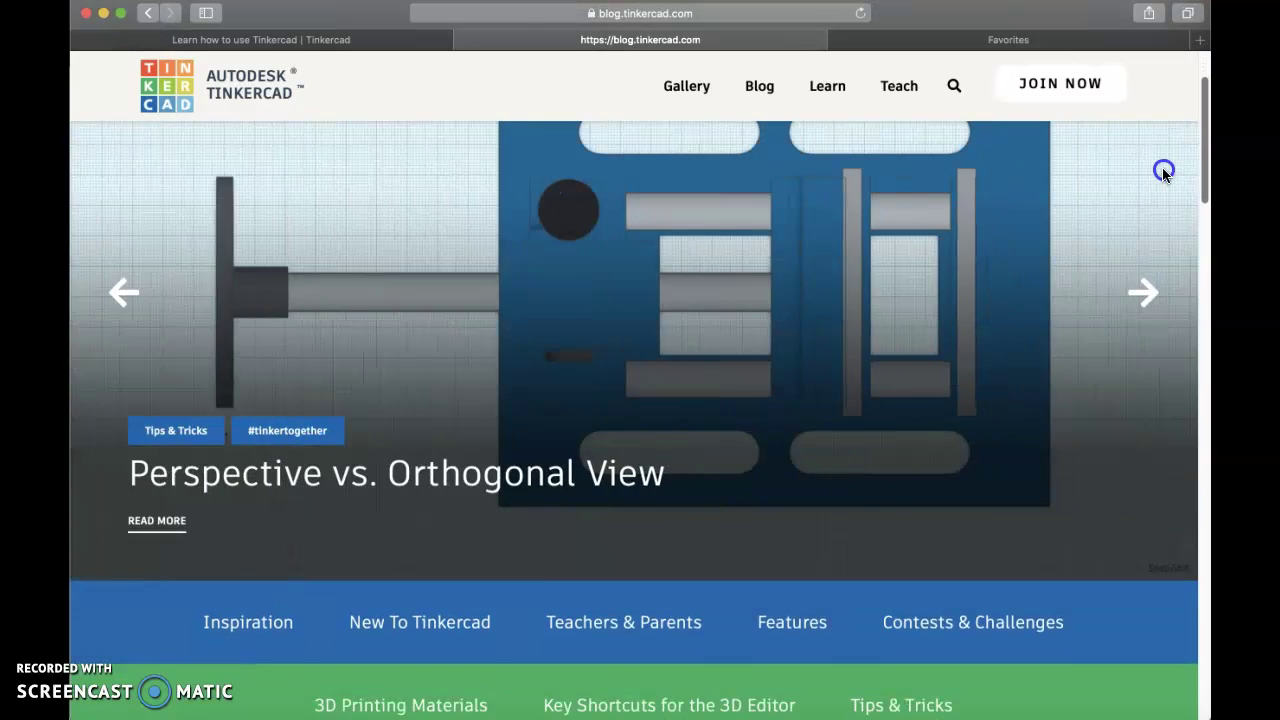
{"action": "scroll", "coordinate": [1162, 277], "scroll_direction": "down", "scroll_amount": 10}
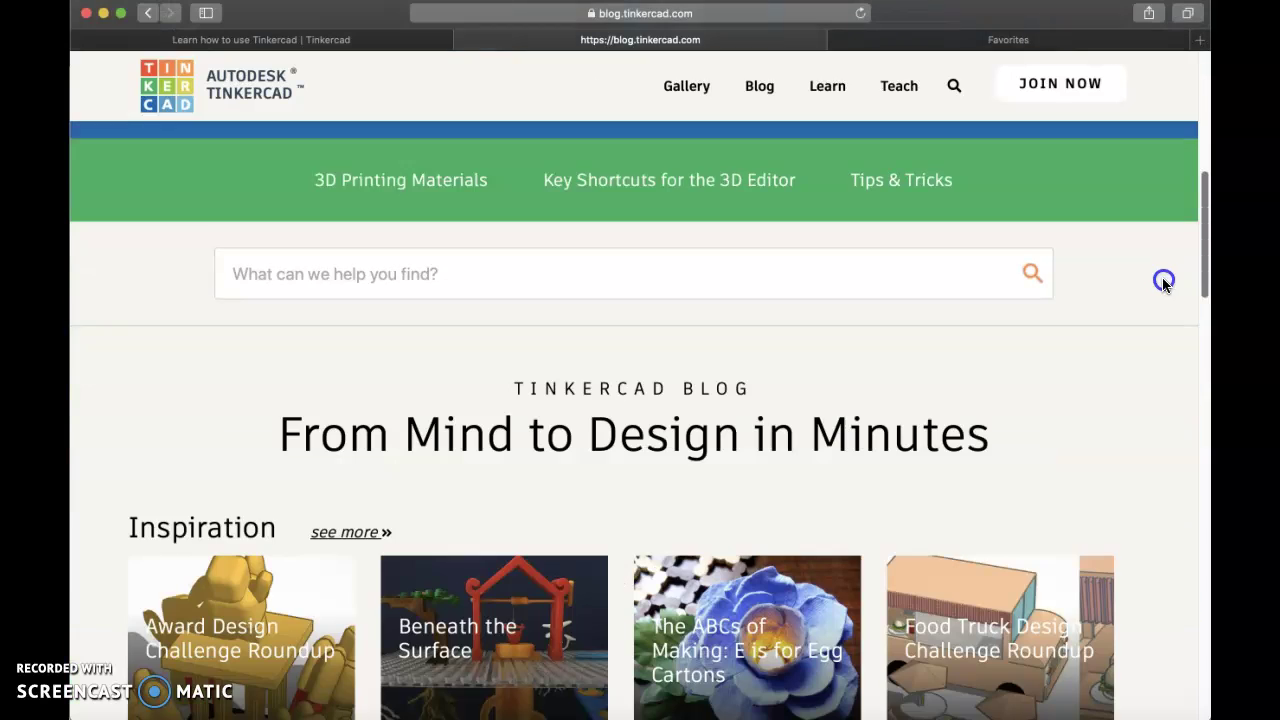
{"action": "left_click_drag", "start_coordinate": [1198, 258], "coordinate": [1198, 158]}
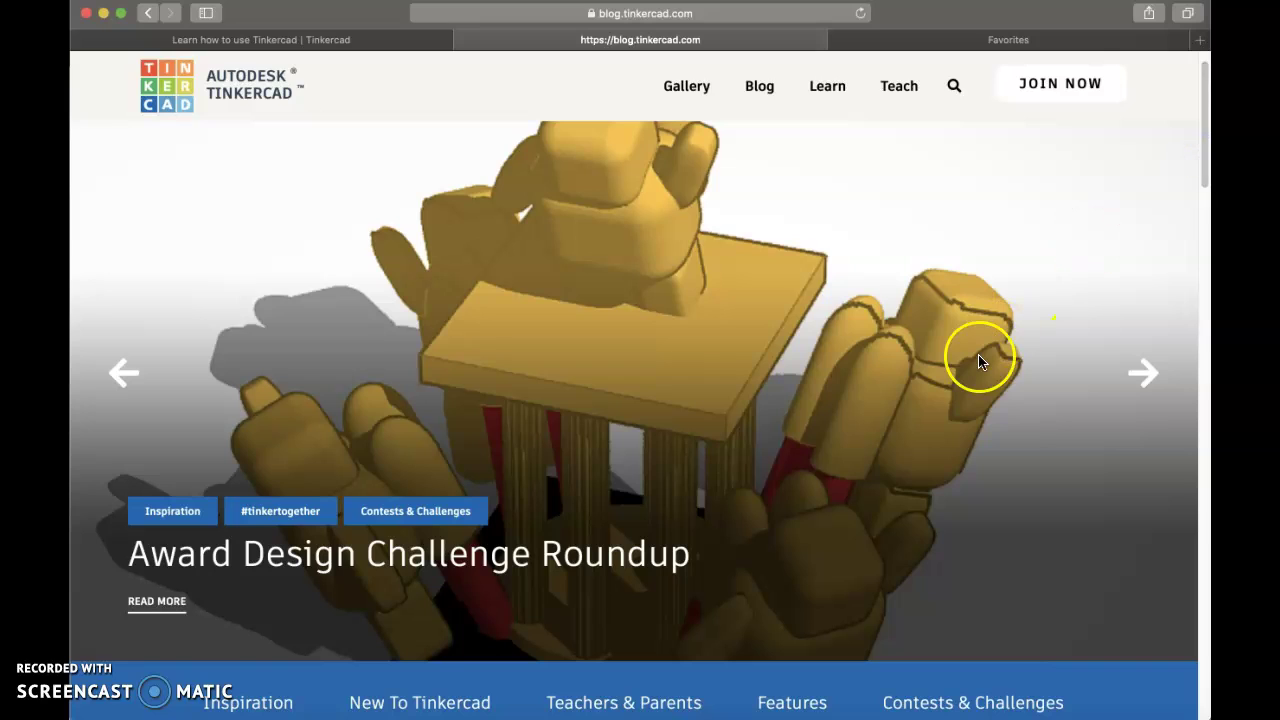